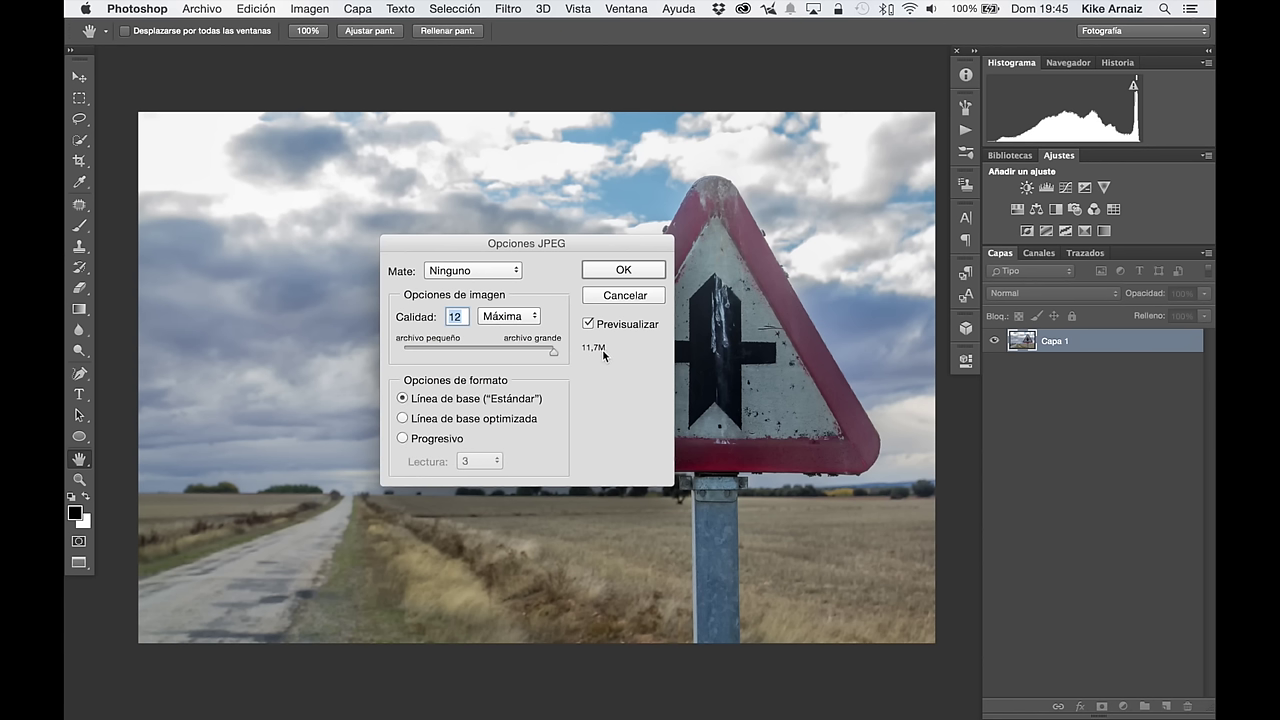
Cancel the pending JPEG save and open RAW.dng from the Formatos y Resoluciones folder
{"action": "left_click", "coordinate": [631, 297]}
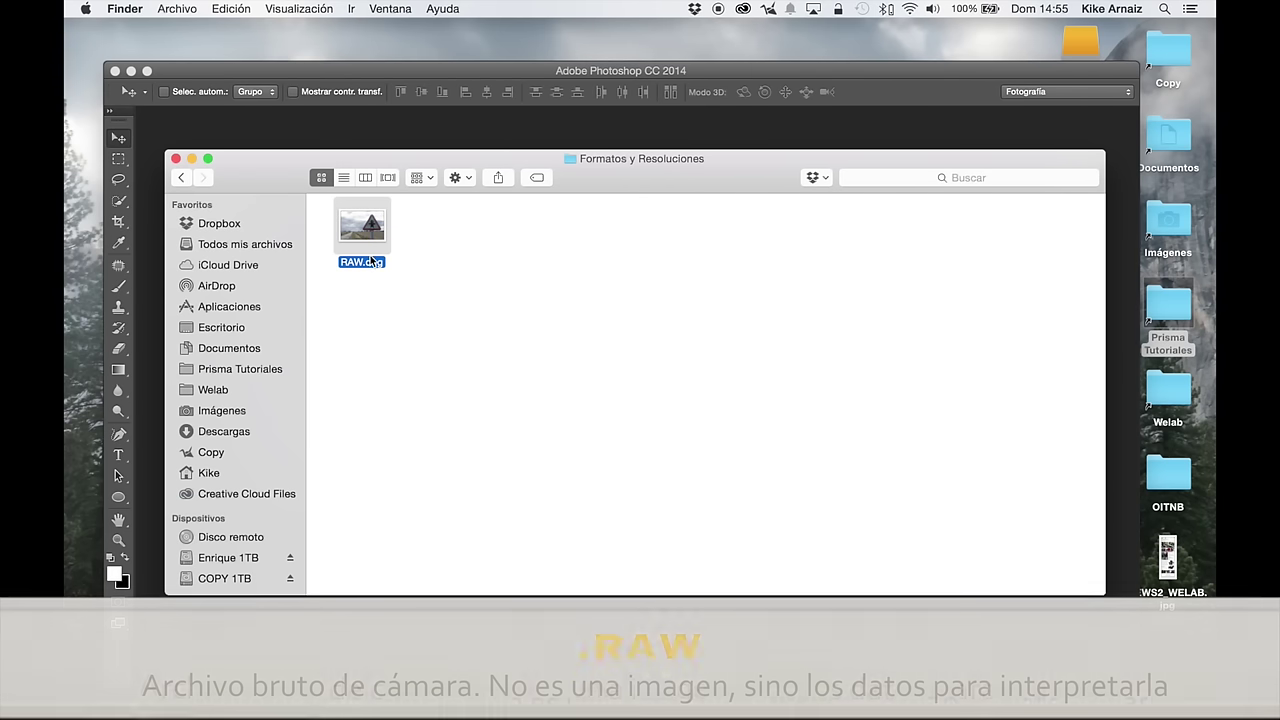
{"action": "left_click", "coordinate": [396, 279]}
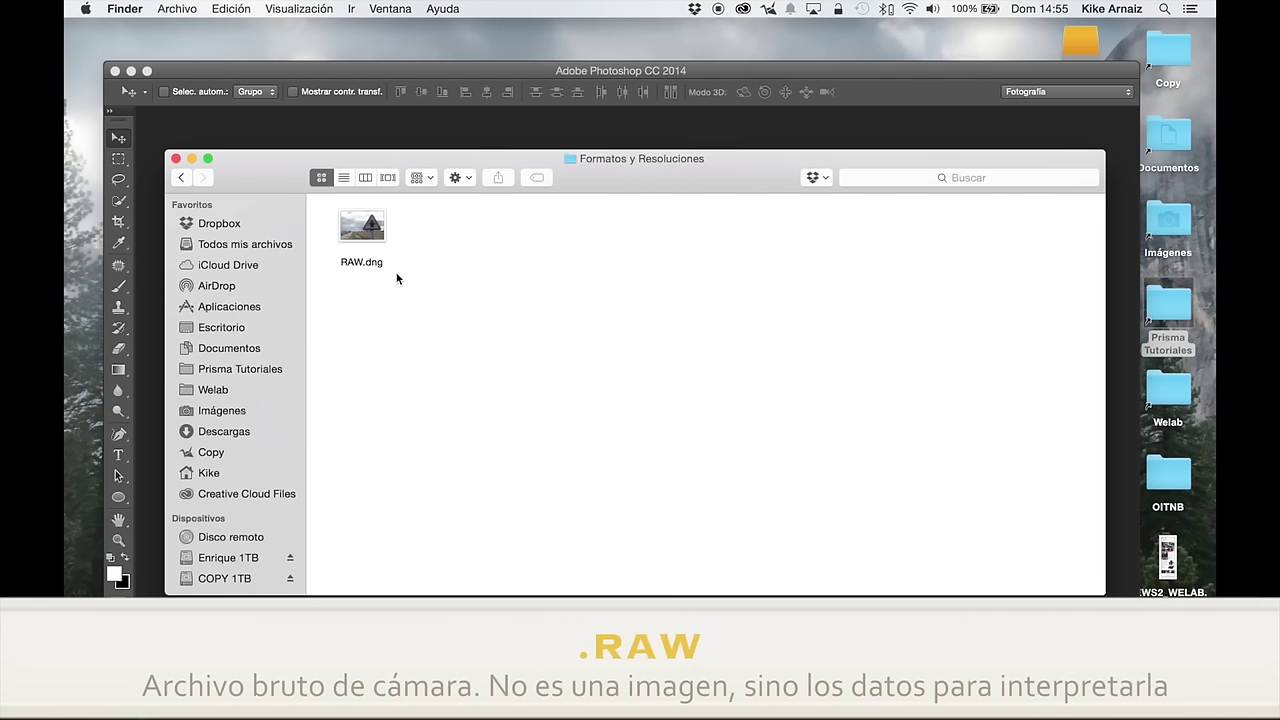
{"action": "double_click", "coordinate": [364, 229]}
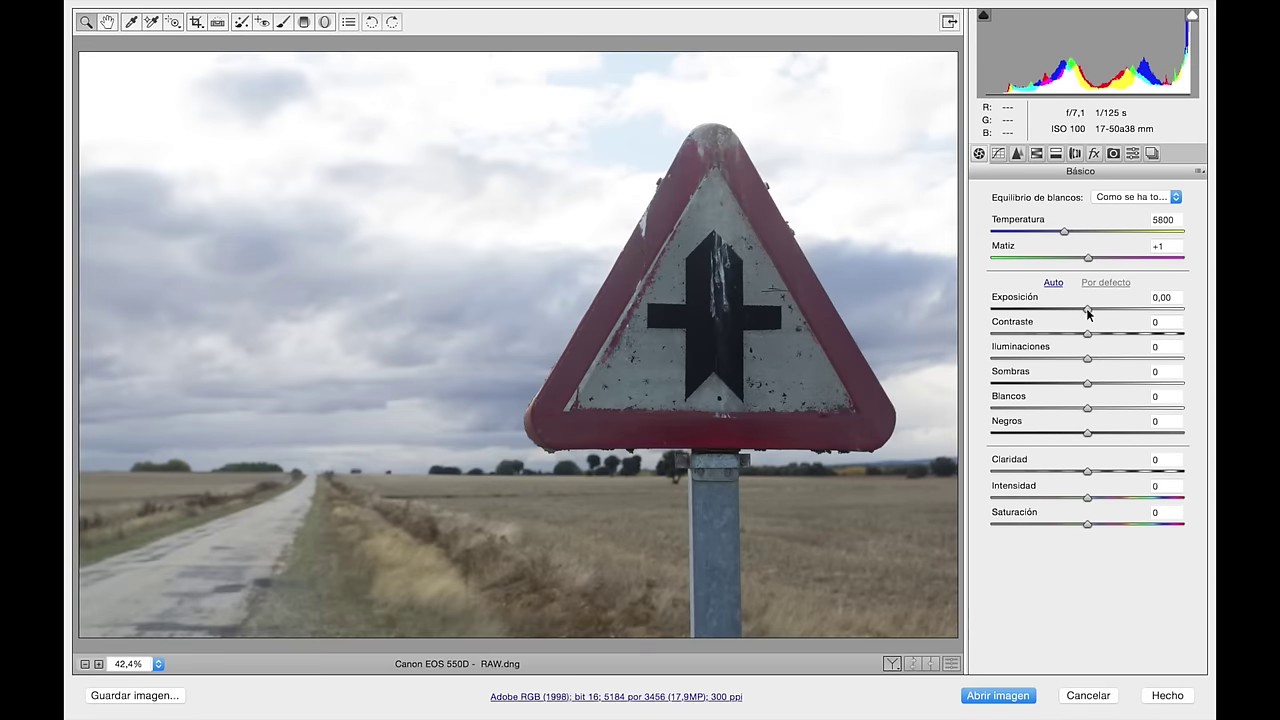
Apply Exposición -0,45, Iluminaciones -100, Sombras +88, Blancos -69, Negros -33, Claridad +30, Intensidad +26
{"action": "left_click_drag", "start_coordinate": [1087, 308], "coordinate": [1084, 308]}
{"action": "mouse_move", "coordinate": [1087, 384]}
{"action": "left_mouse_down"}
{"action": "mouse_move", "coordinate": [1040, 389]}
{"action": "mouse_move", "coordinate": [991, 360]}
{"action": "left_mouse_up"}
{"action": "left_click_drag", "start_coordinate": [1084, 308], "coordinate": [1078, 310]}
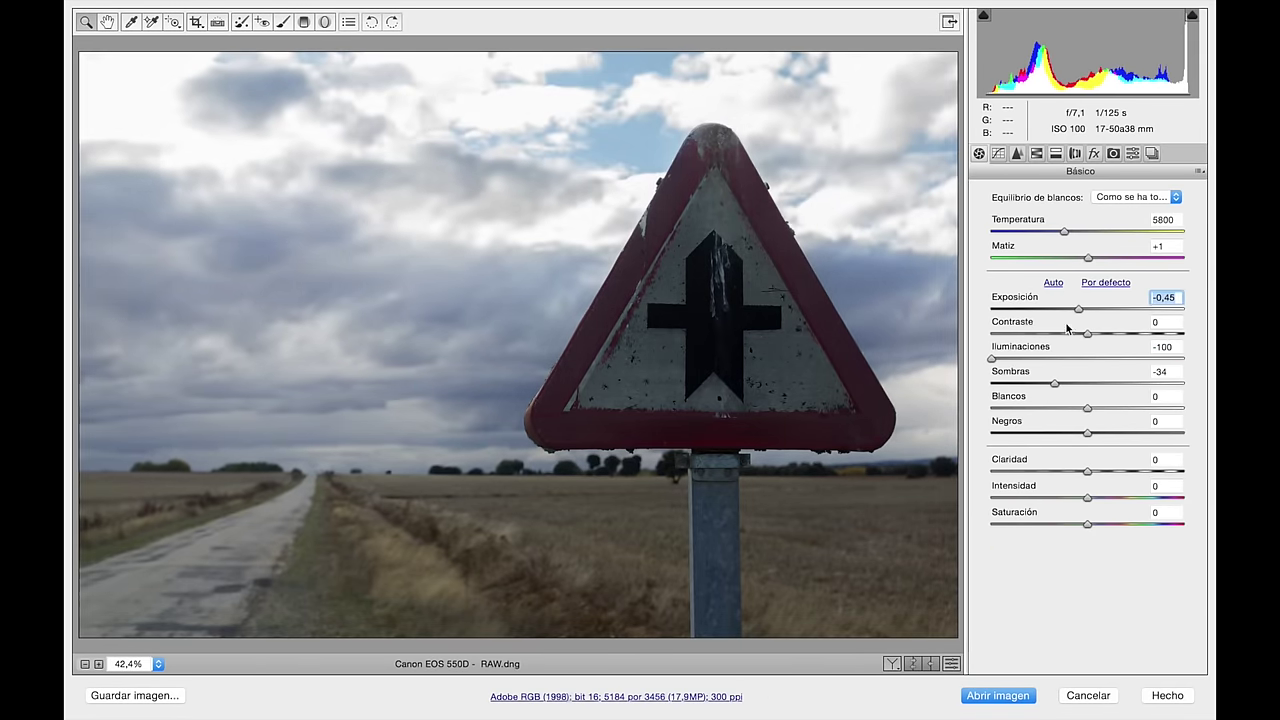
{"action": "left_click_drag", "start_coordinate": [1040, 384], "coordinate": [1172, 384]}
{"action": "left_click_drag", "start_coordinate": [1087, 408], "coordinate": [1021, 409]}
{"action": "mouse_move", "coordinate": [1087, 433]}
{"action": "left_mouse_down"}
{"action": "mouse_move", "coordinate": [1055, 433]}
{"action": "mouse_move", "coordinate": [1116, 471]}
{"action": "mouse_move", "coordinate": [1112, 498]}
{"action": "left_mouse_up"}
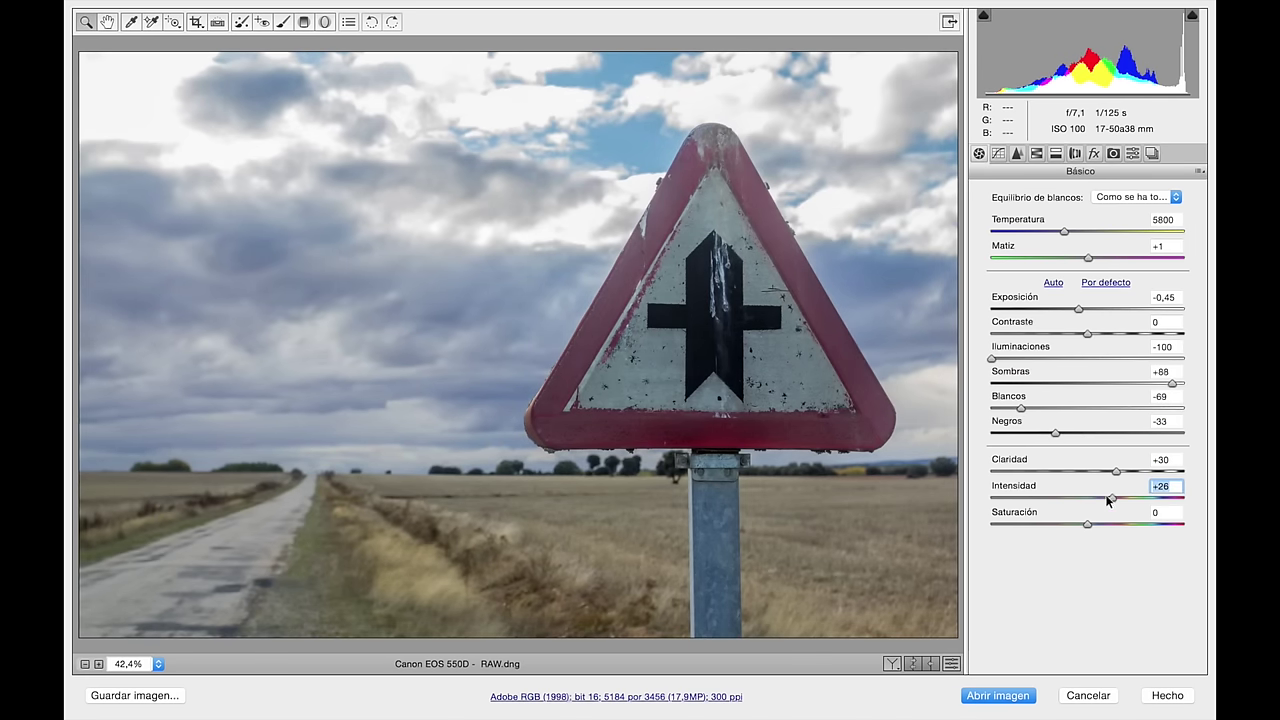
{"action": "left_click", "coordinate": [1167, 695]}
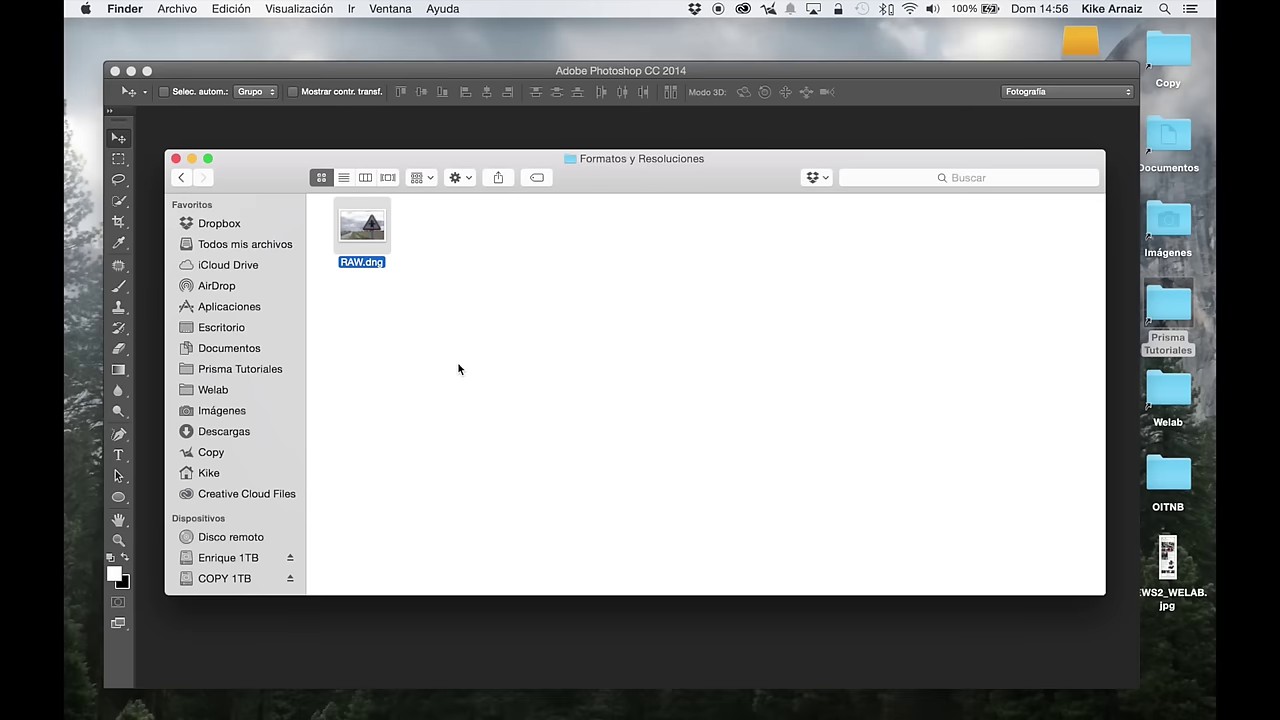
Reopen RAW.dng, compare against defaults, and view its Adobe RGB 16-bit workflow options
{"action": "left_click", "coordinate": [359, 227]}
{"action": "double_click", "coordinate": [367, 229]}
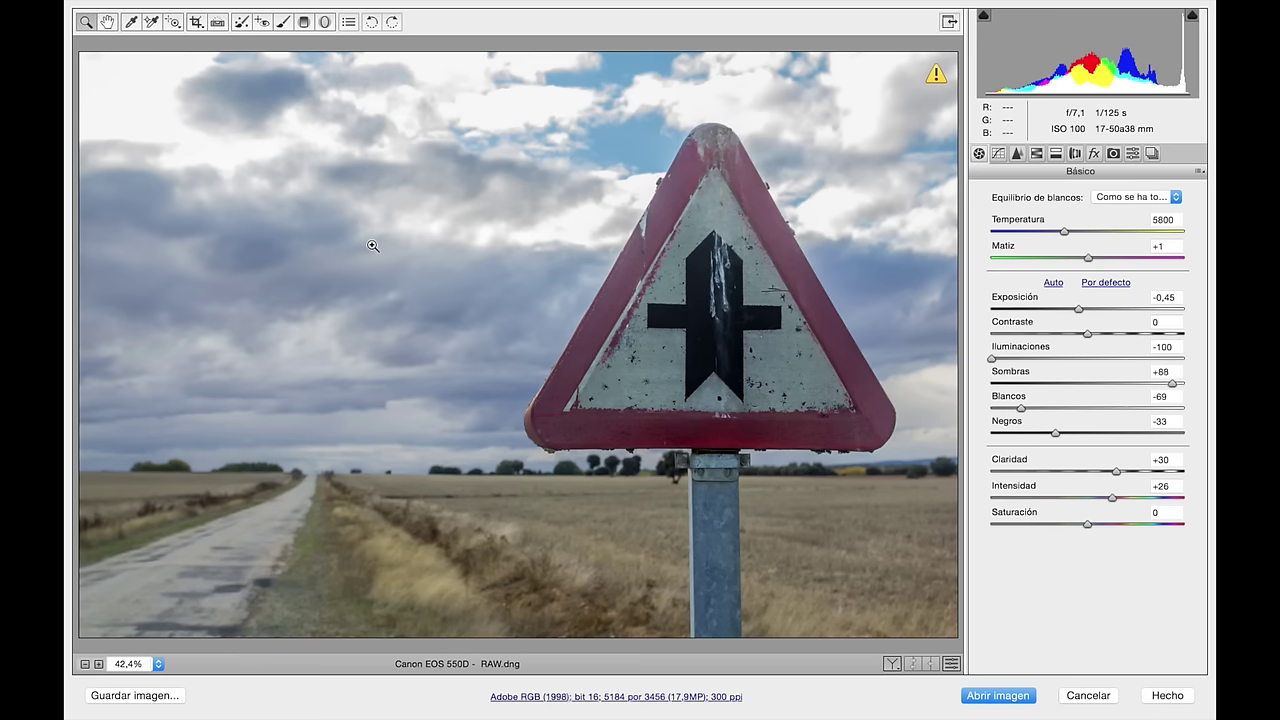
{"action": "left_click", "coordinate": [951, 664]}
{"action": "left_click", "coordinate": [951, 664]}
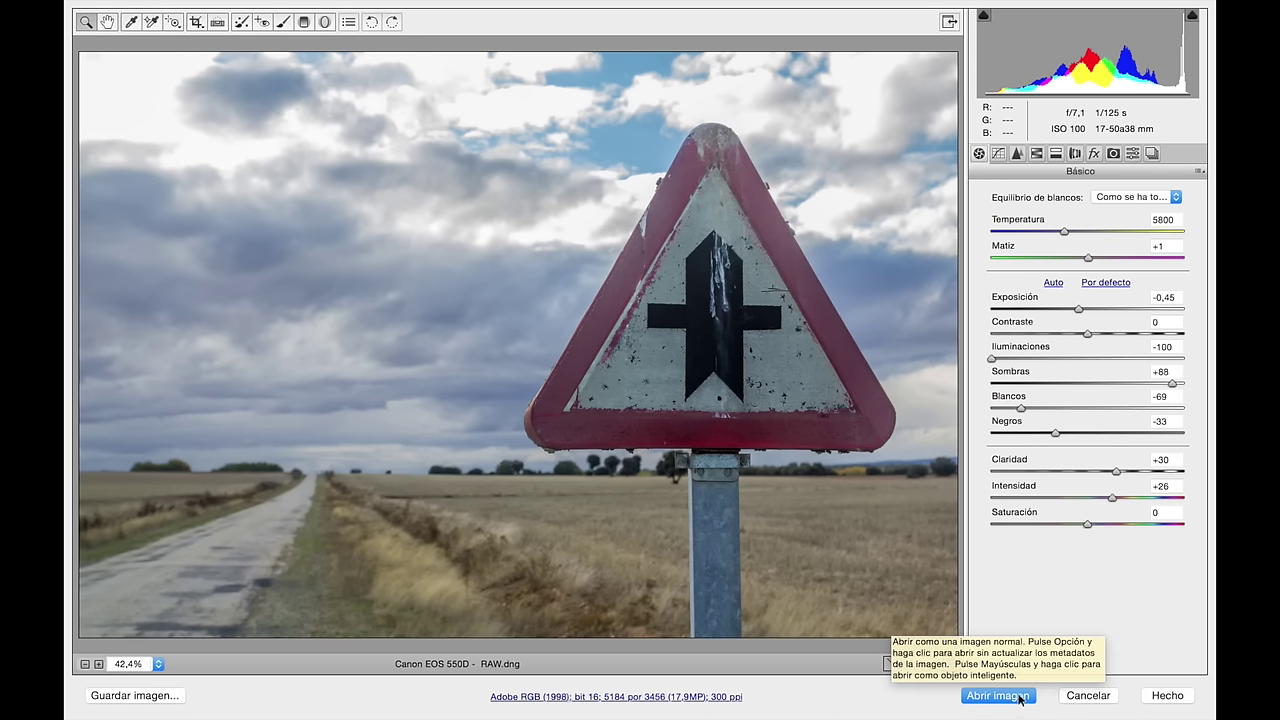
{"action": "left_click", "coordinate": [629, 697]}
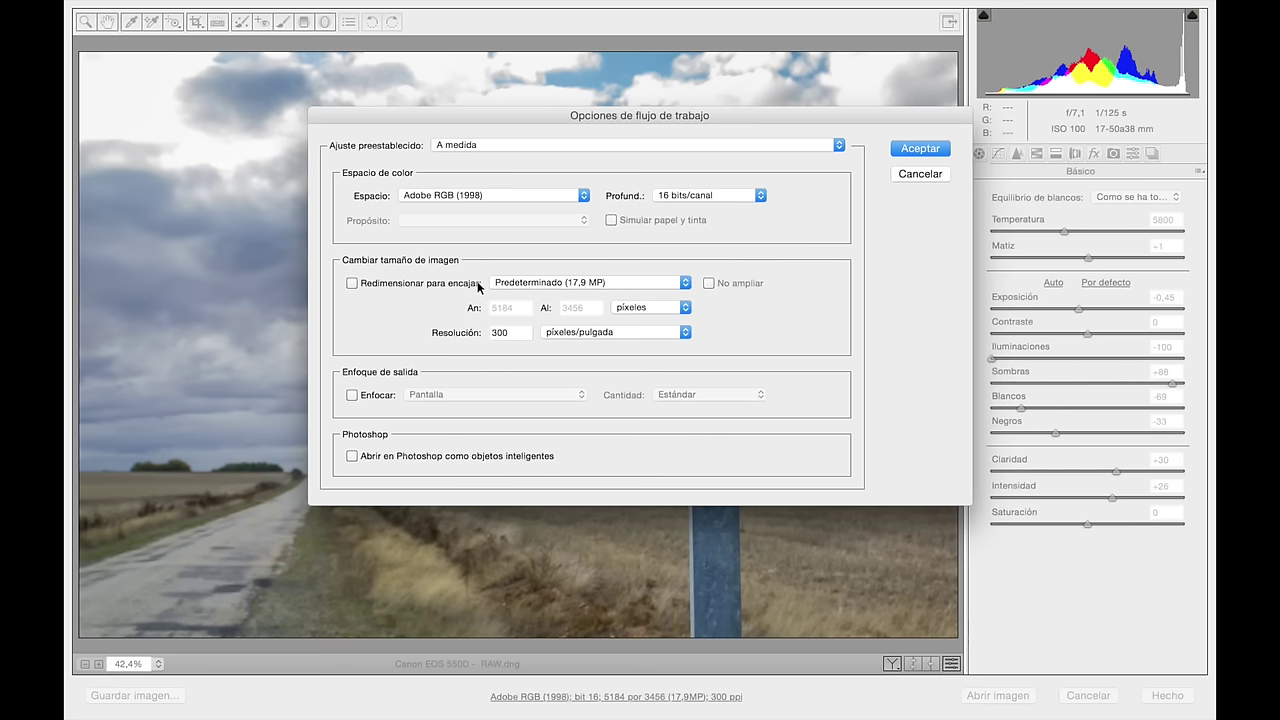
{"action": "left_click", "coordinate": [561, 283]}
{"action": "left_click", "coordinate": [880, 341]}
{"action": "left_click", "coordinate": [401, 285]}
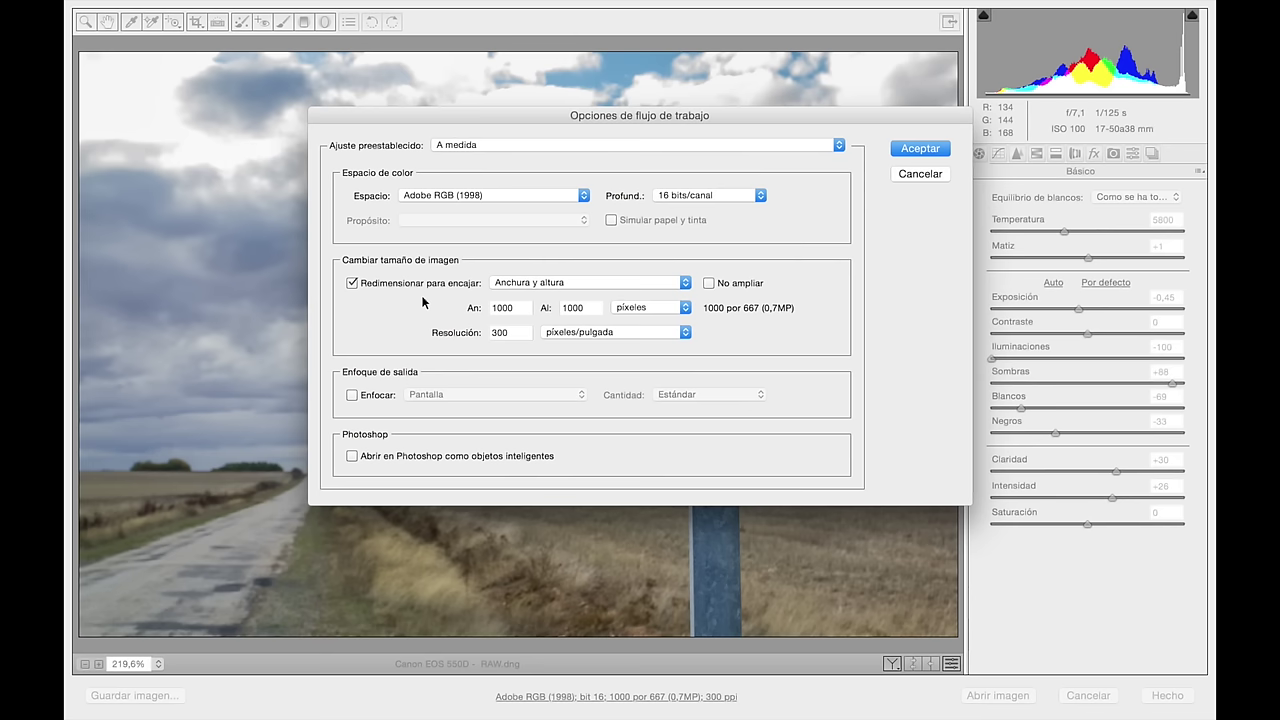
{"action": "left_click", "coordinate": [403, 285]}
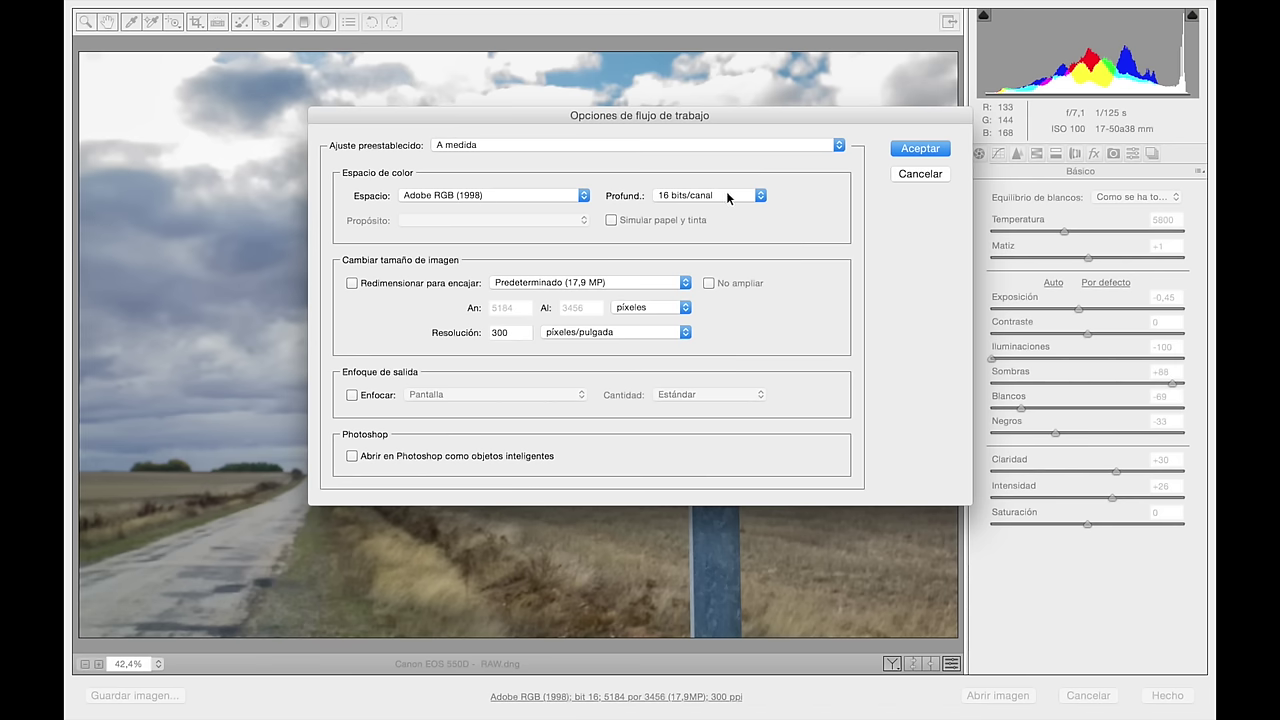
{"action": "left_click", "coordinate": [728, 197]}
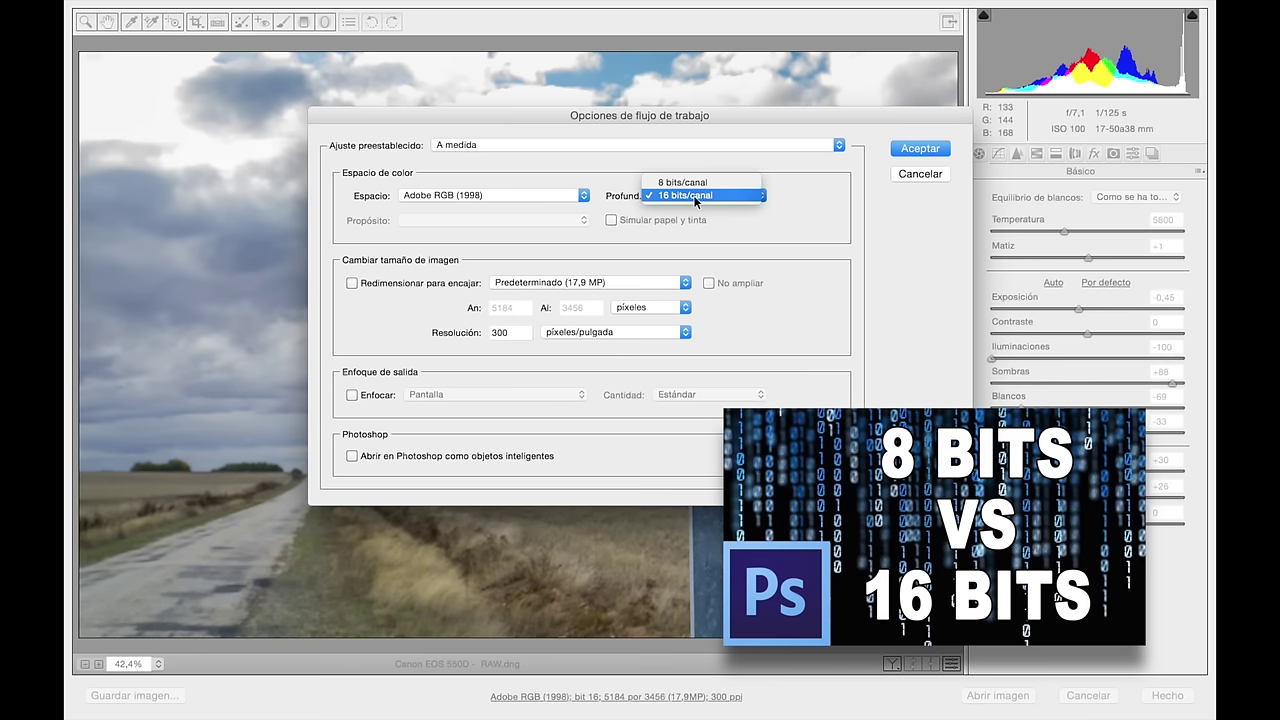
{"action": "left_click", "coordinate": [695, 197]}
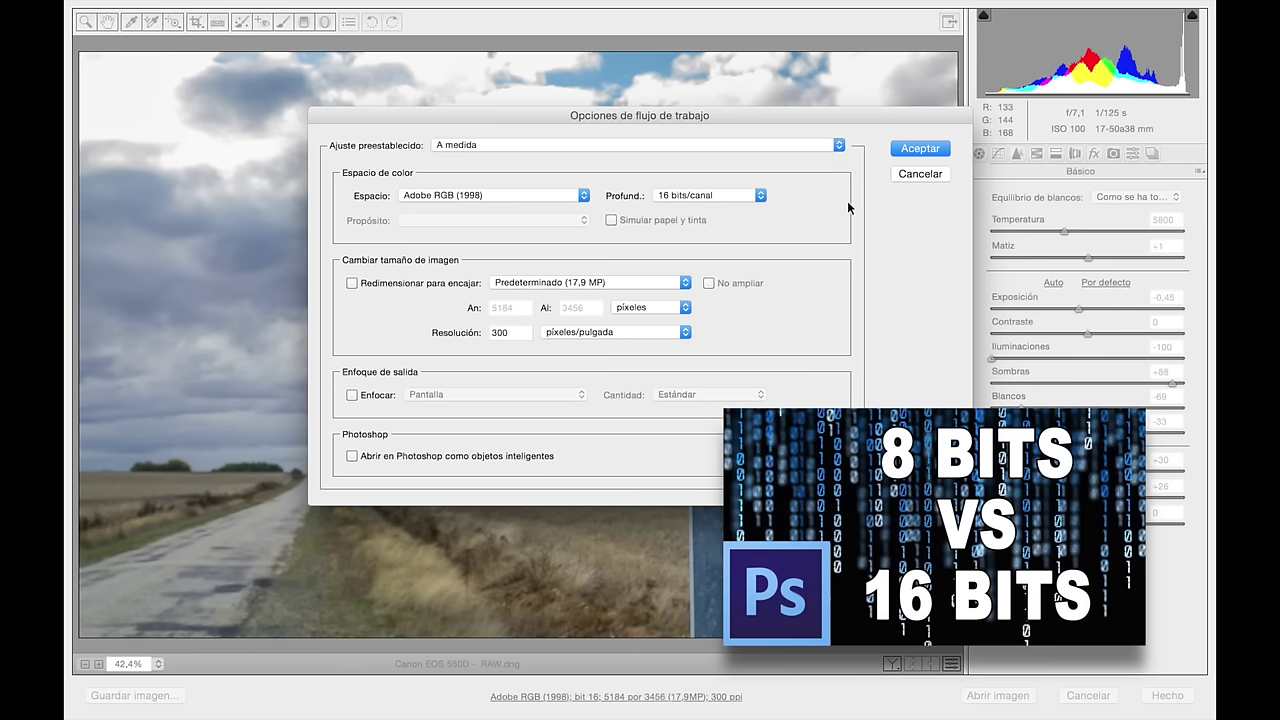
{"action": "left_click", "coordinate": [920, 148]}
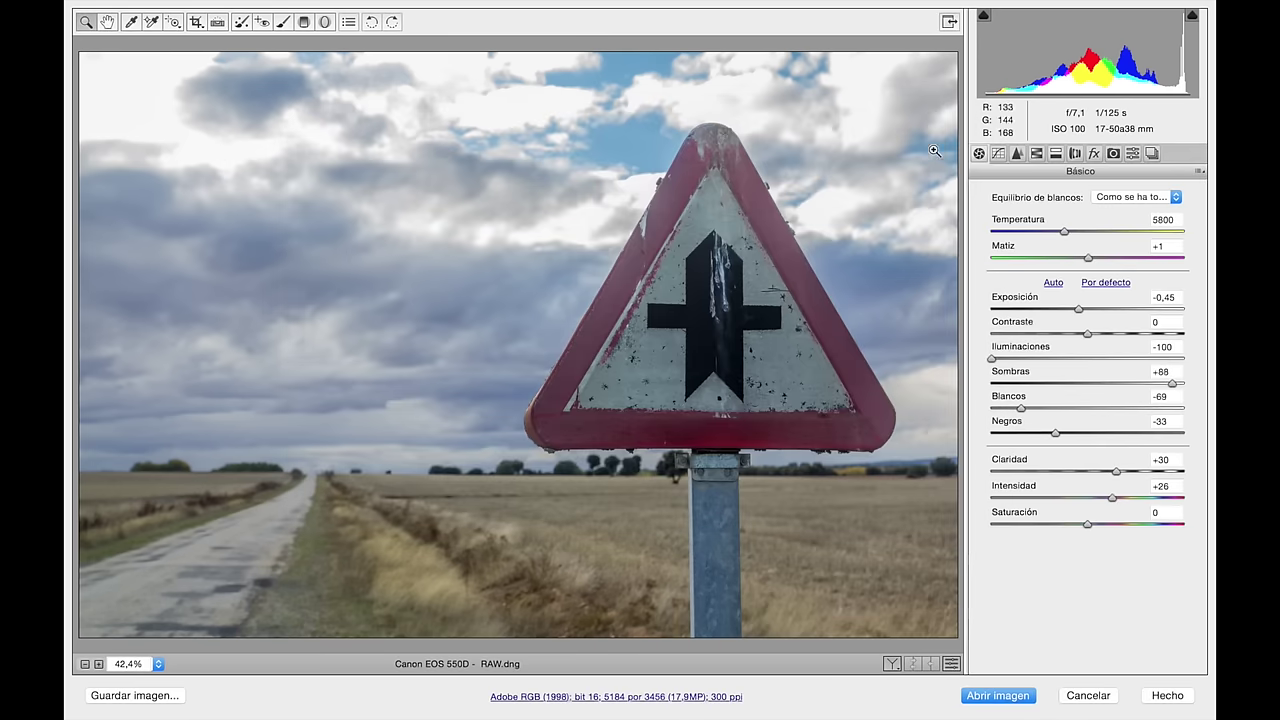
Open the photo and add a Blanco y negro layer, tuning Rojos, Cianes and Azules
{"action": "left_click", "coordinate": [1005, 695]}
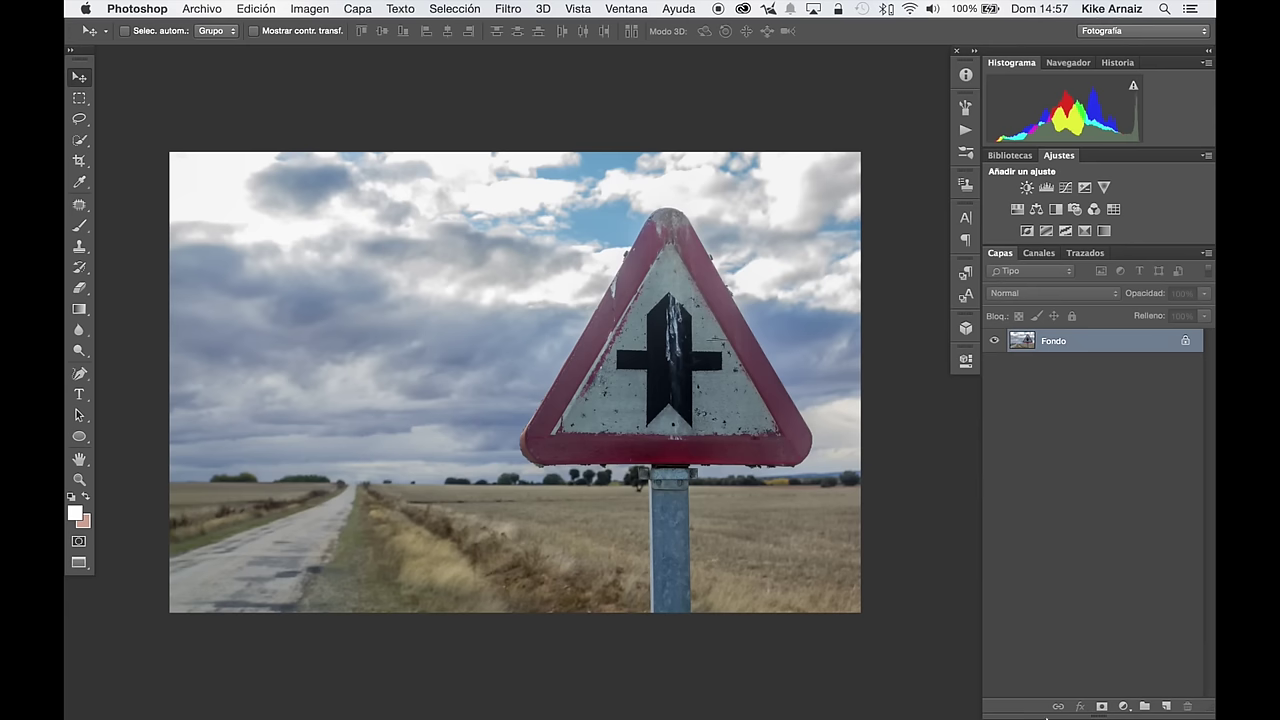
{"action": "left_click", "coordinate": [1123, 706]}
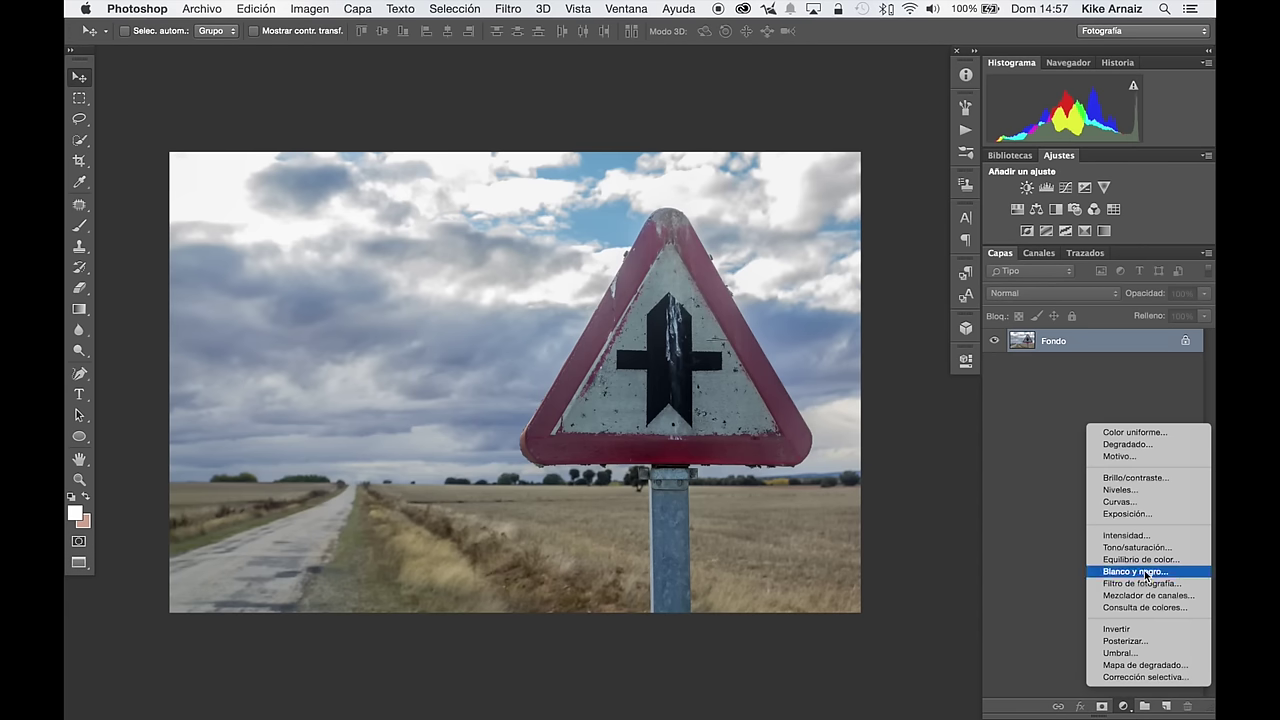
{"action": "left_click", "coordinate": [1130, 571]}
{"action": "left_click_drag", "start_coordinate": [820, 456], "coordinate": [802, 456]}
{"action": "left_click_drag", "start_coordinate": [812, 590], "coordinate": [789, 590]}
{"action": "mouse_move", "coordinate": [827, 556]}
{"action": "left_mouse_down"}
{"action": "mouse_move", "coordinate": [855, 556]}
{"action": "mouse_move", "coordinate": [834, 560]}
{"action": "left_mouse_up"}
Add a darkening Curvas 1 layer, invert its mask and paint the effect onto the sky
{"action": "left_click", "coordinate": [1123, 706]}
{"action": "left_click", "coordinate": [1110, 507]}
{"action": "key", "text": "super+i"}
{"action": "key", "text": "b"}
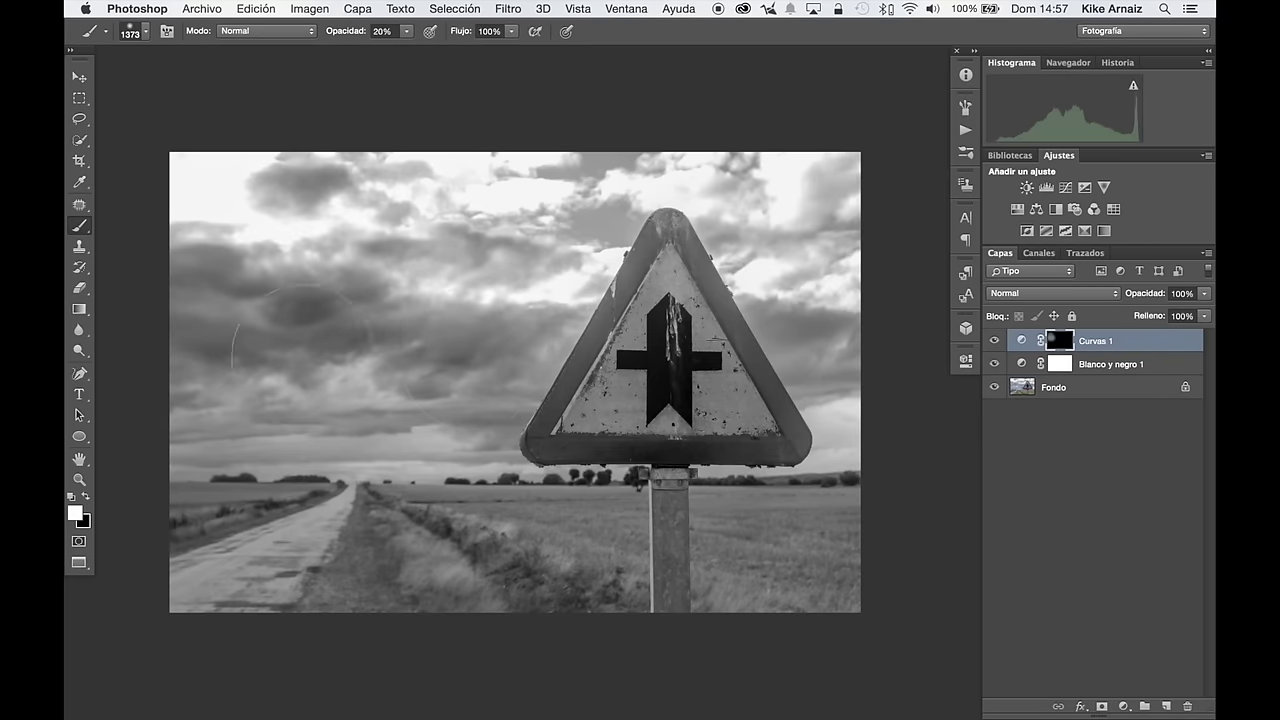
{"action": "left_click_drag", "start_coordinate": [250, 320], "coordinate": [520, 420]}
{"action": "left_click_drag", "start_coordinate": [320, 230], "coordinate": [840, 300]}
{"action": "key", "text": "m"}
{"action": "left_click", "coordinate": [78, 76]}
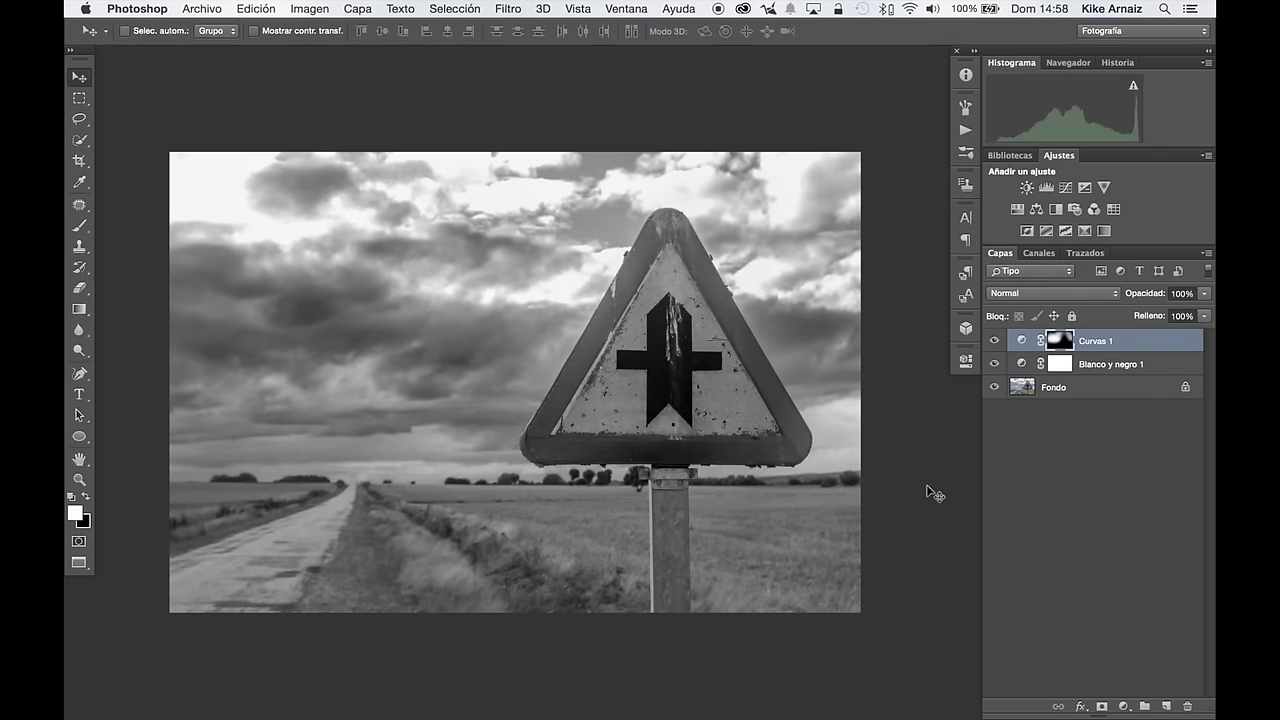
{"action": "left_click", "coordinate": [201, 9]}
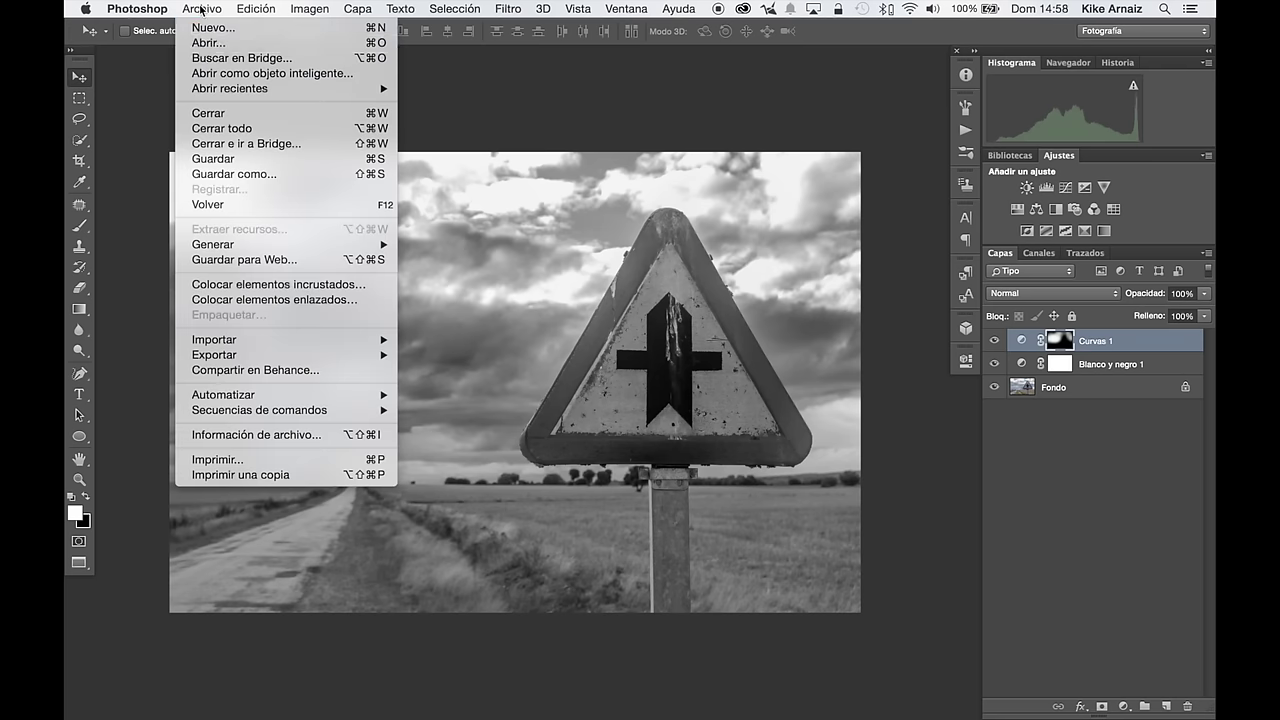
Save the layered image as PHOTOSHOP-CAPAS.psd in Photoshop format, then close the document
{"action": "left_click", "coordinate": [229, 175]}
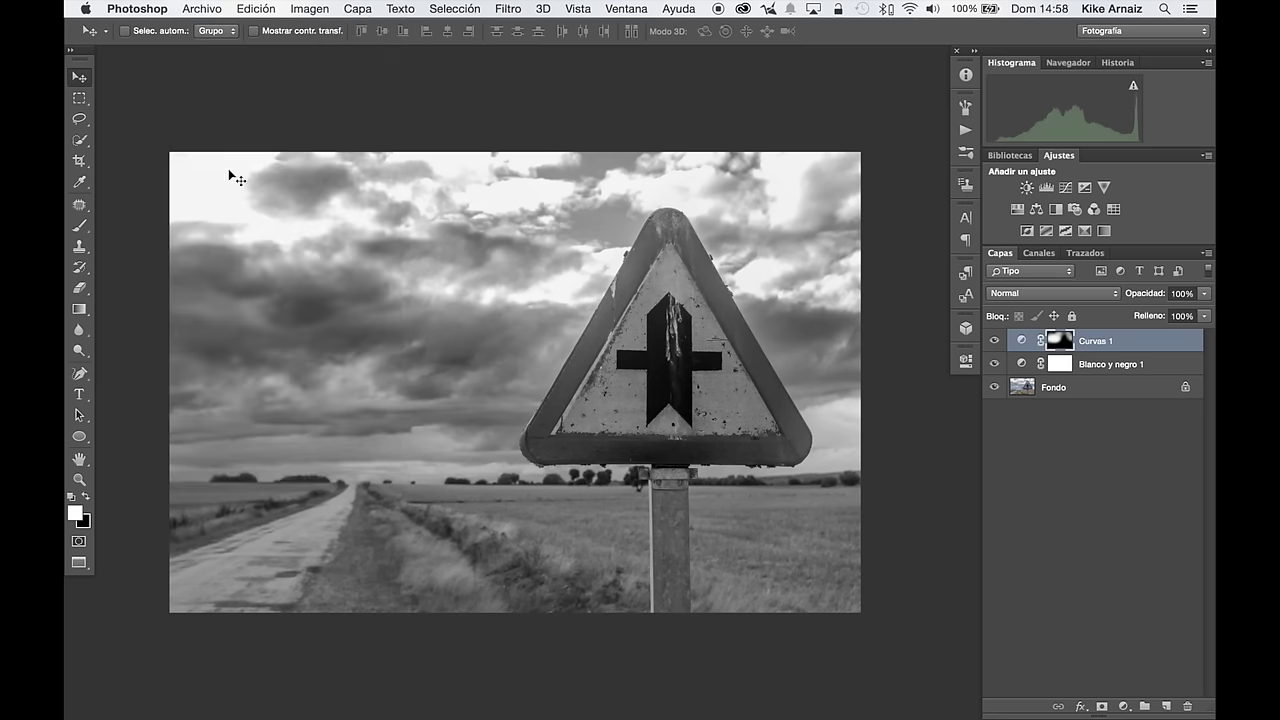
{"action": "left_click", "coordinate": [621, 549]}
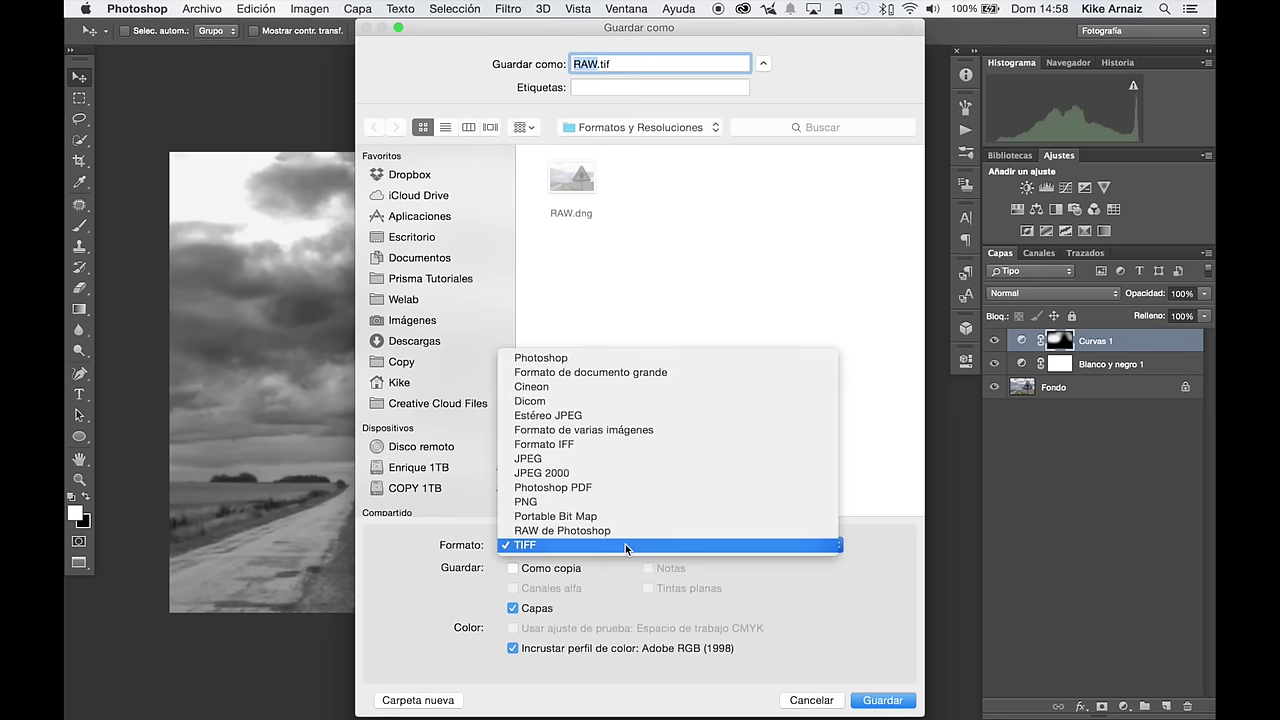
{"action": "left_click", "coordinate": [576, 360]}
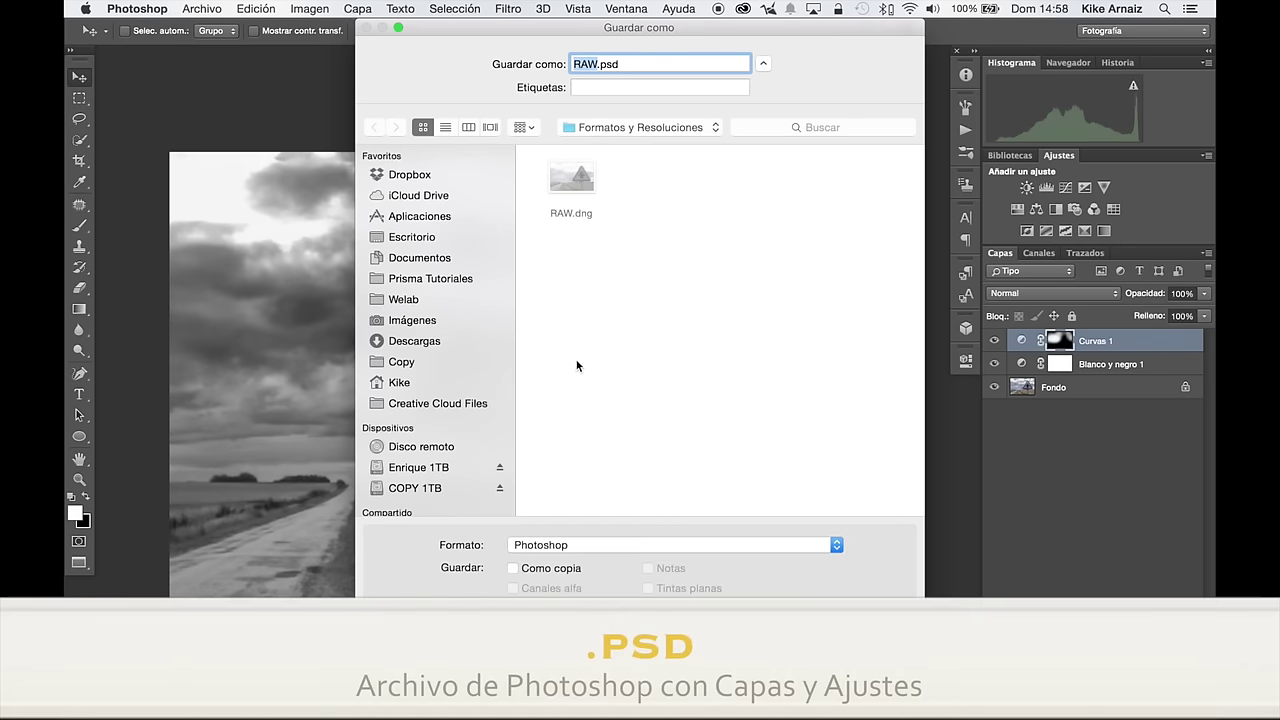
{"action": "type", "text": "PHOTOSHOP-CAPAS"}
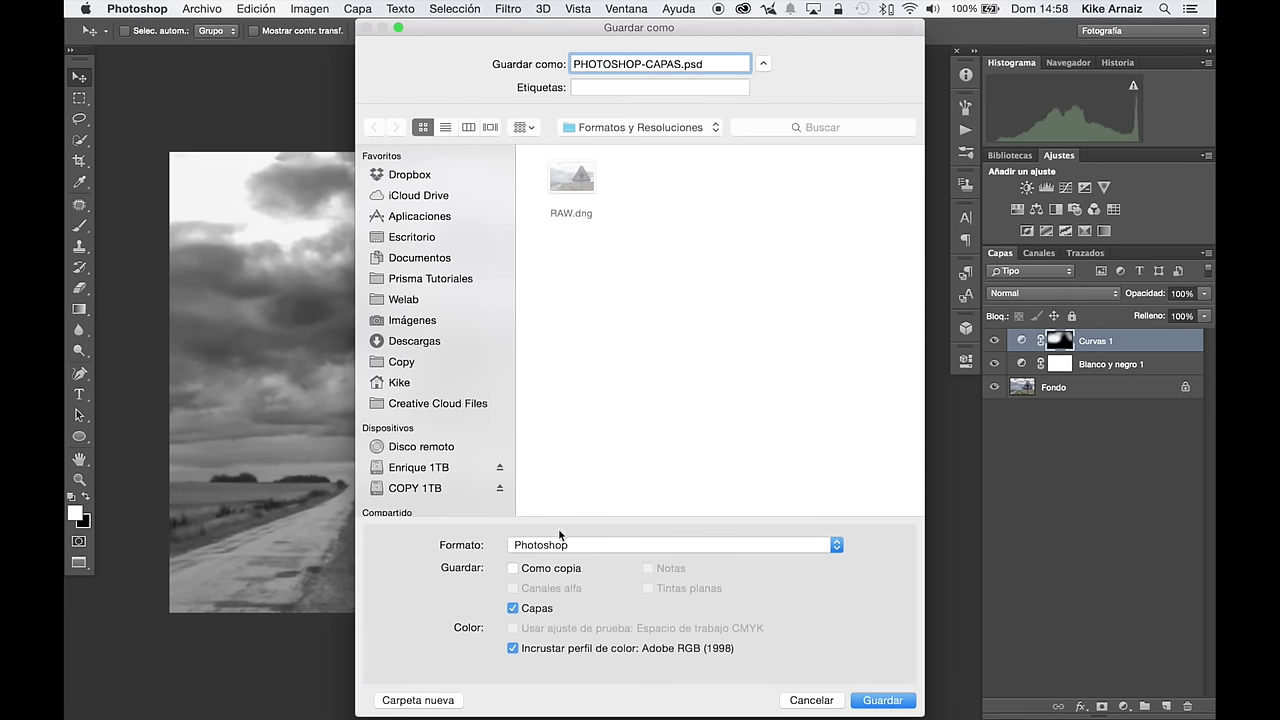
{"action": "left_click", "coordinate": [883, 700]}
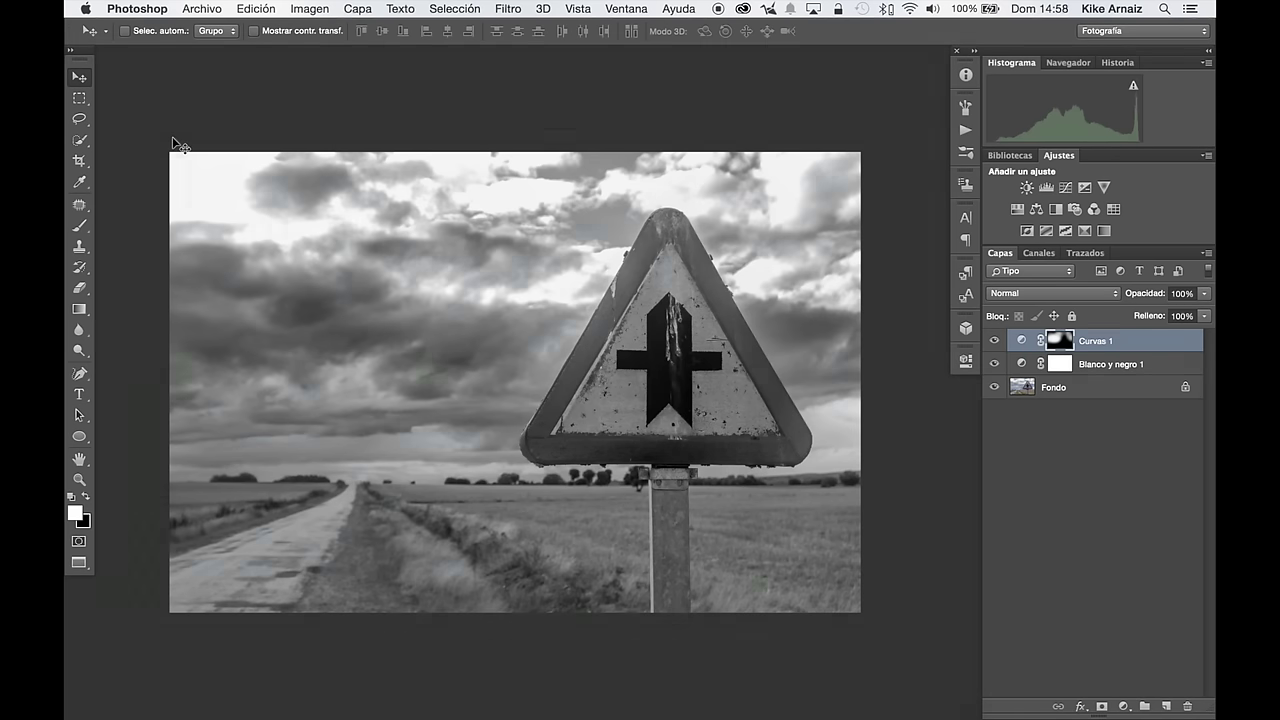
{"action": "key", "text": "ctrl+w"}
{"action": "key", "text": "ctrl+Up"}
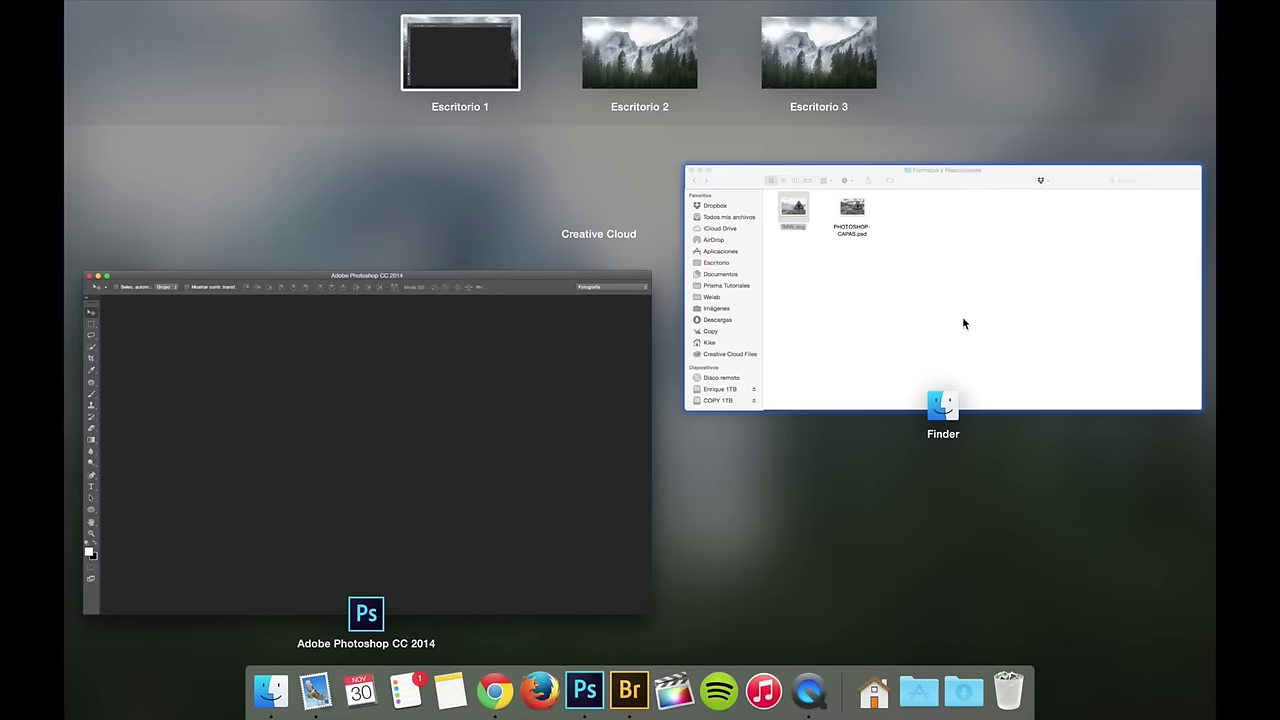
{"action": "left_click", "coordinate": [962, 320]}
{"action": "double_click", "coordinate": [471, 232]}
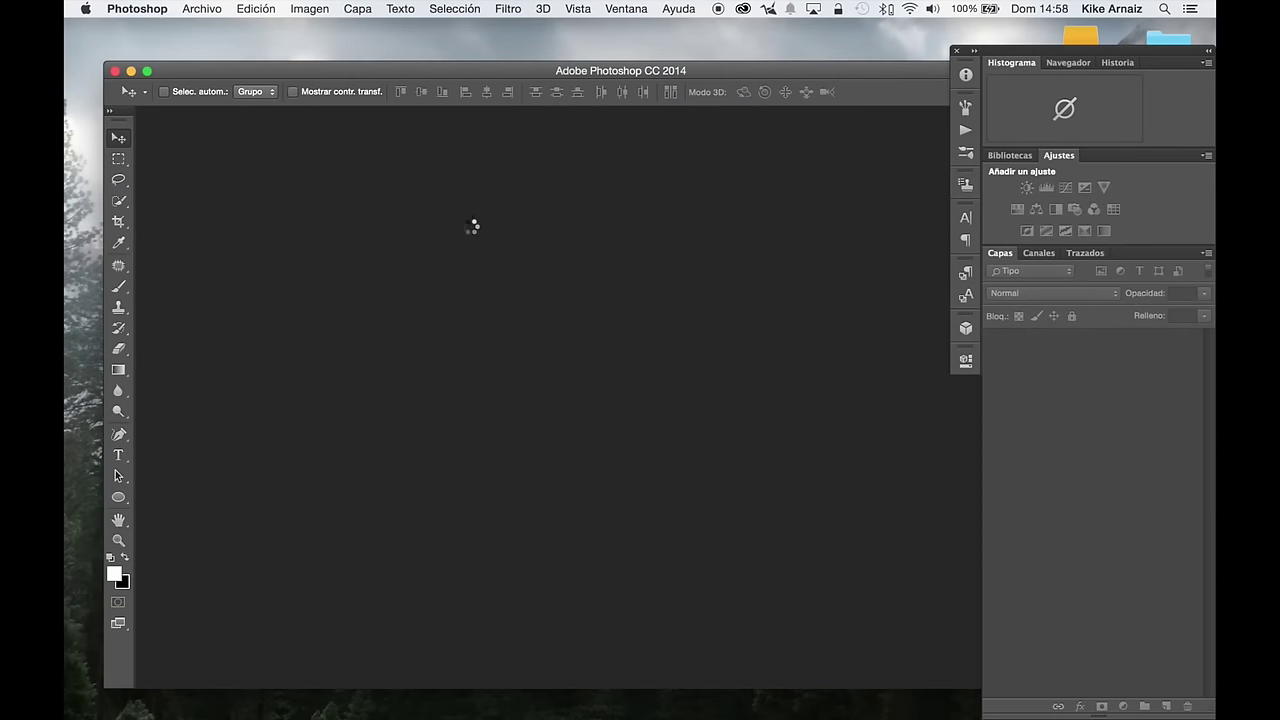
{"action": "key", "text": "f"}
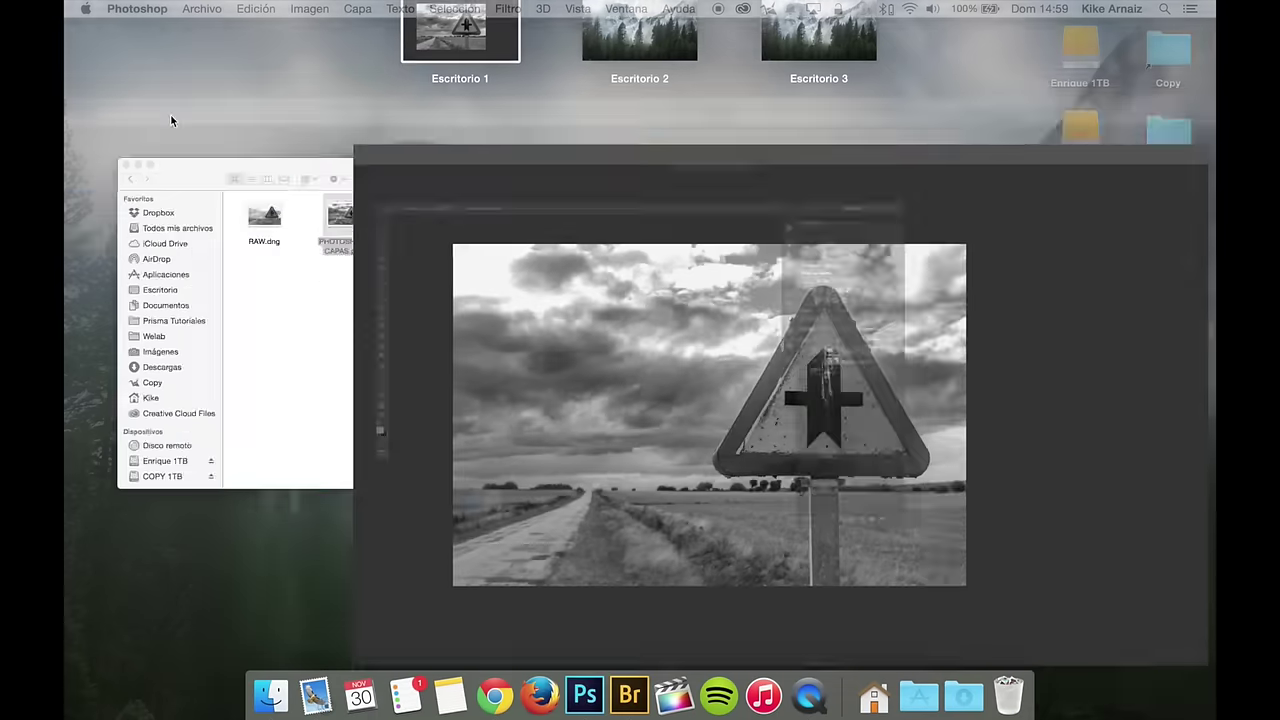
{"action": "key", "text": "ctrl+Up"}
{"action": "left_click", "coordinate": [221, 262]}
{"action": "left_click", "coordinate": [404, 311]}
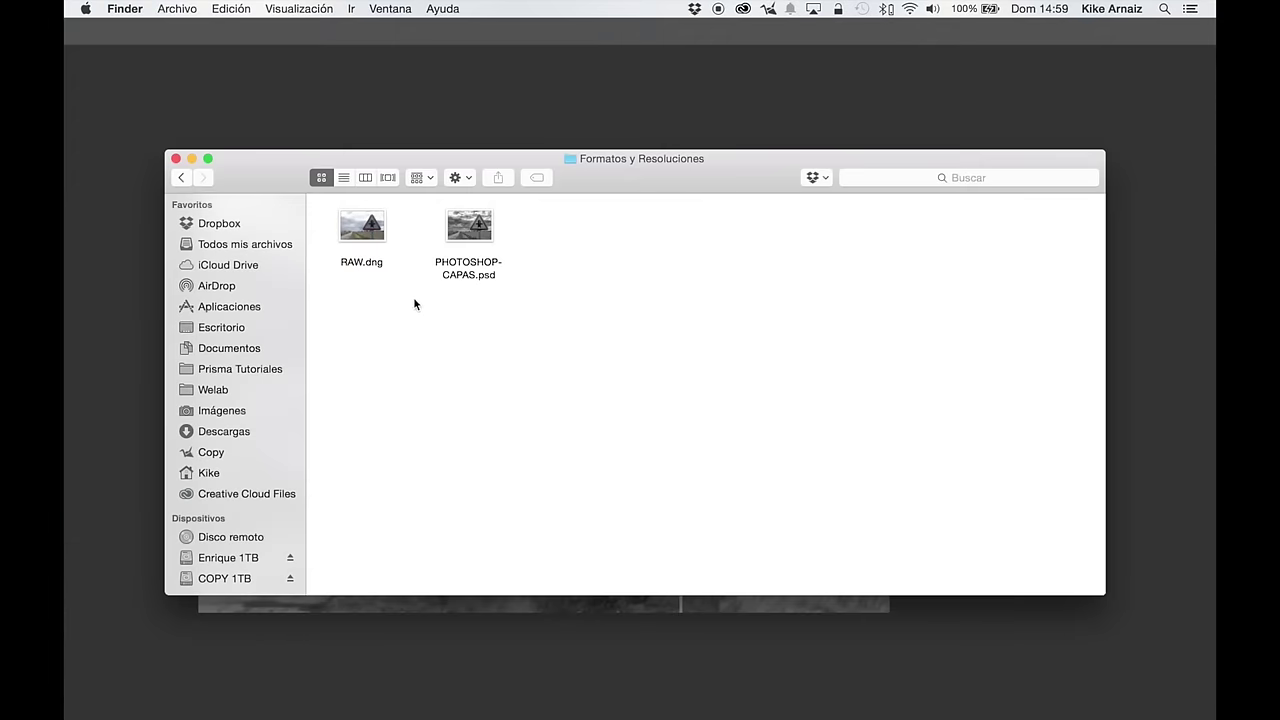
{"action": "key", "text": "Right"}
{"action": "left_click", "coordinate": [482, 277]}
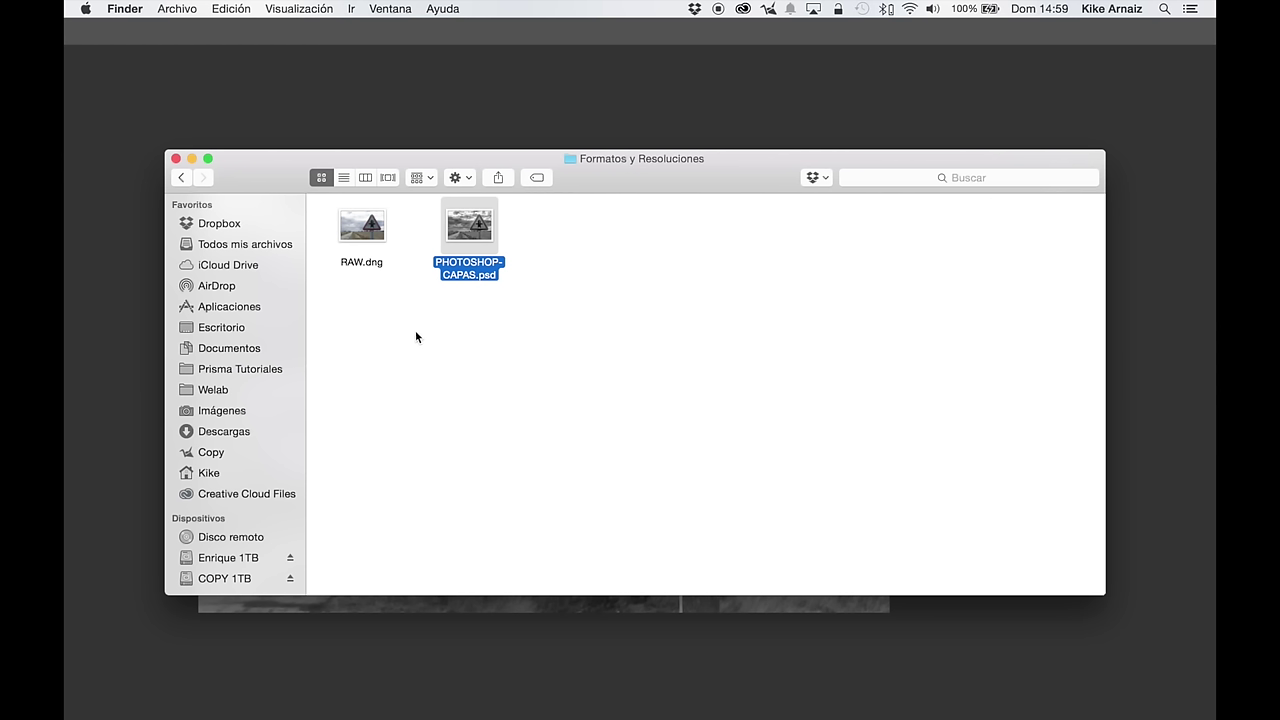
{"action": "left_click", "coordinate": [442, 322]}
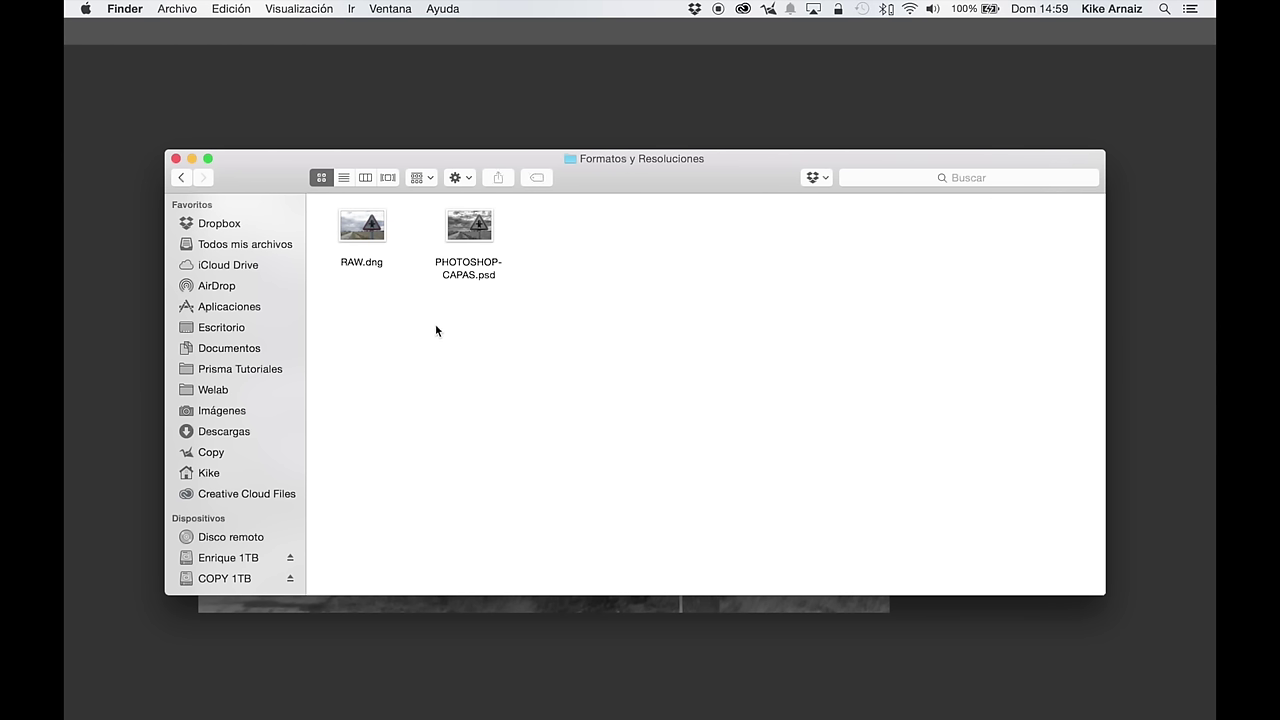
{"action": "left_click", "coordinate": [458, 120]}
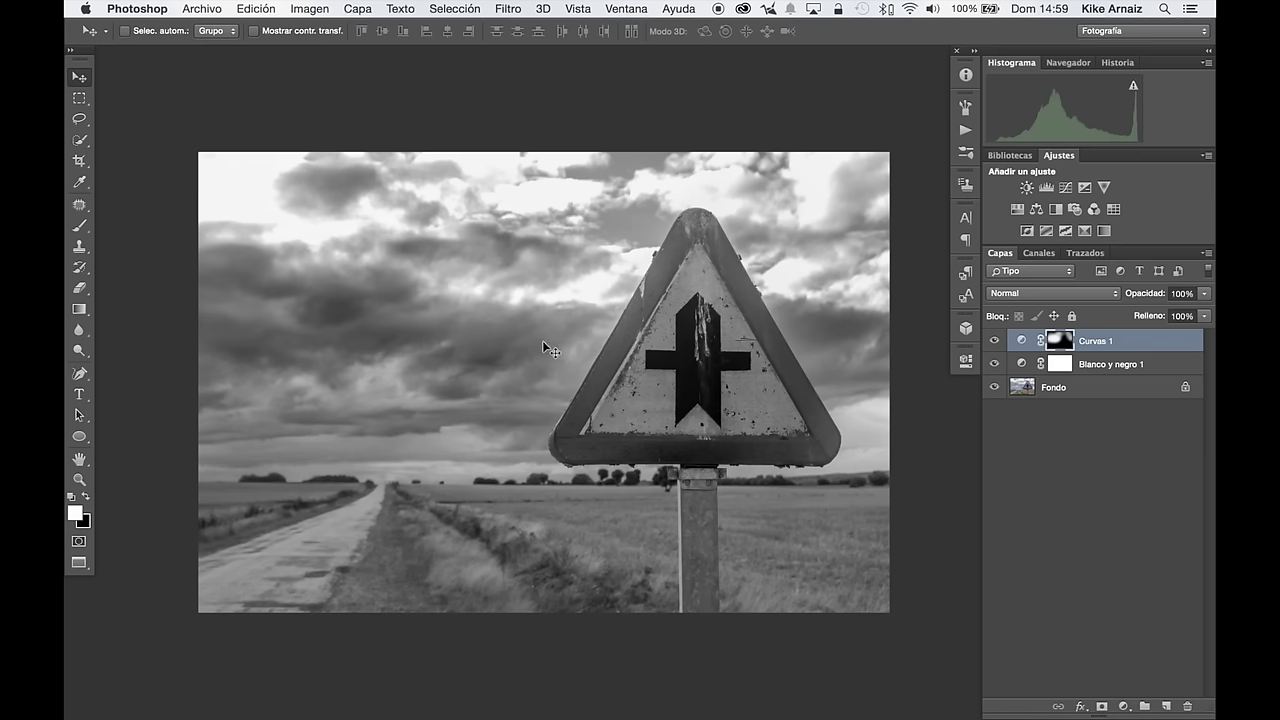
Save a flattened copy as IMPRESION.tif with Layers unchecked and no compression
{"action": "left_click", "coordinate": [208, 7]}
{"action": "left_click", "coordinate": [247, 176]}
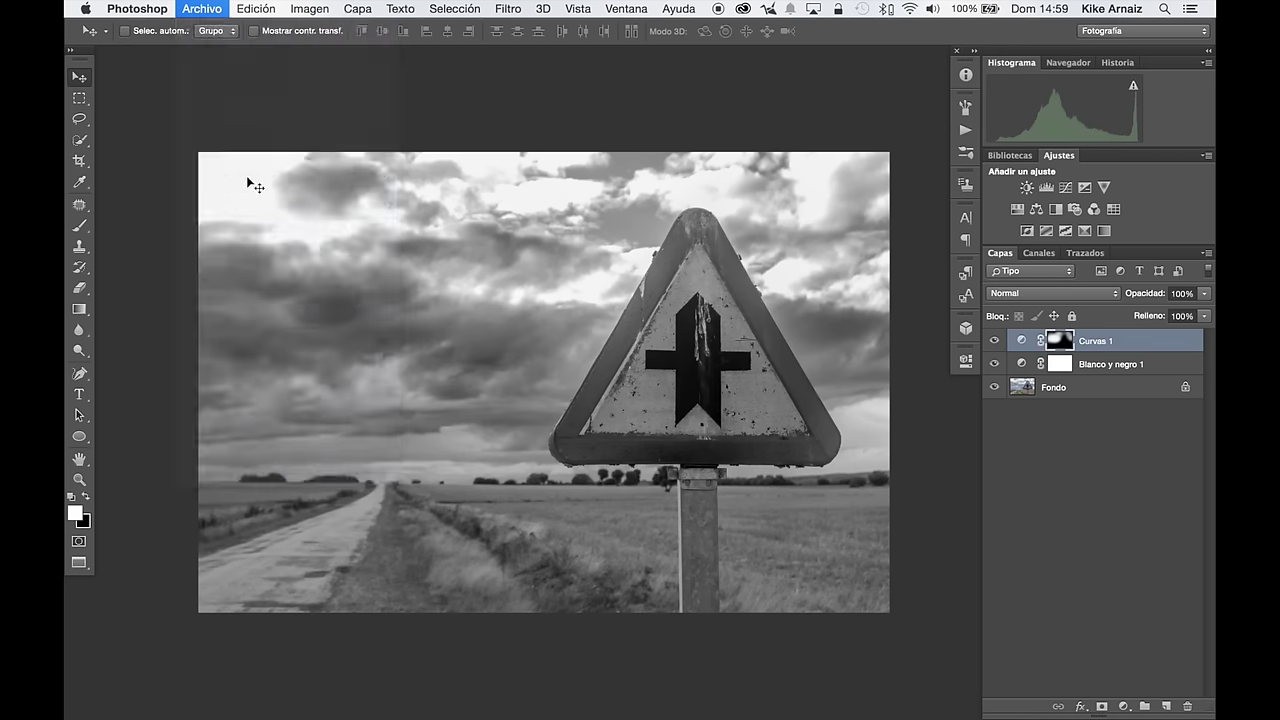
{"action": "left_click", "coordinate": [608, 549]}
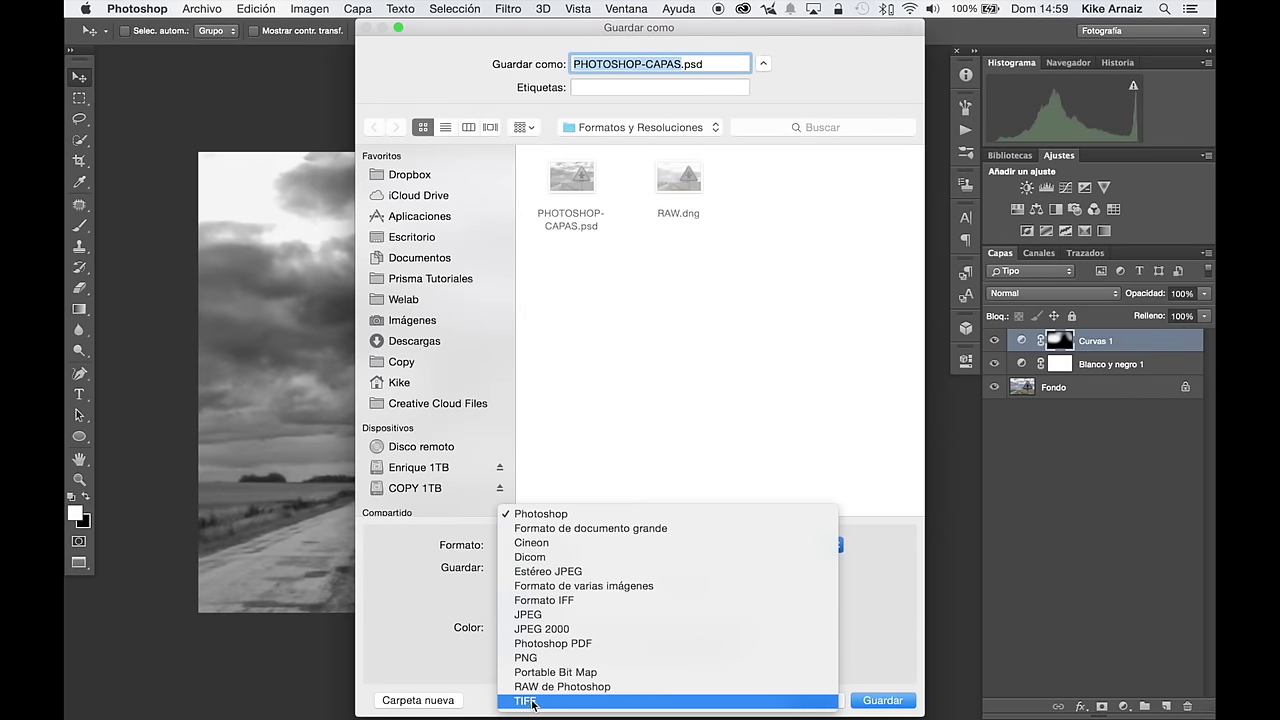
{"action": "left_click", "coordinate": [533, 704]}
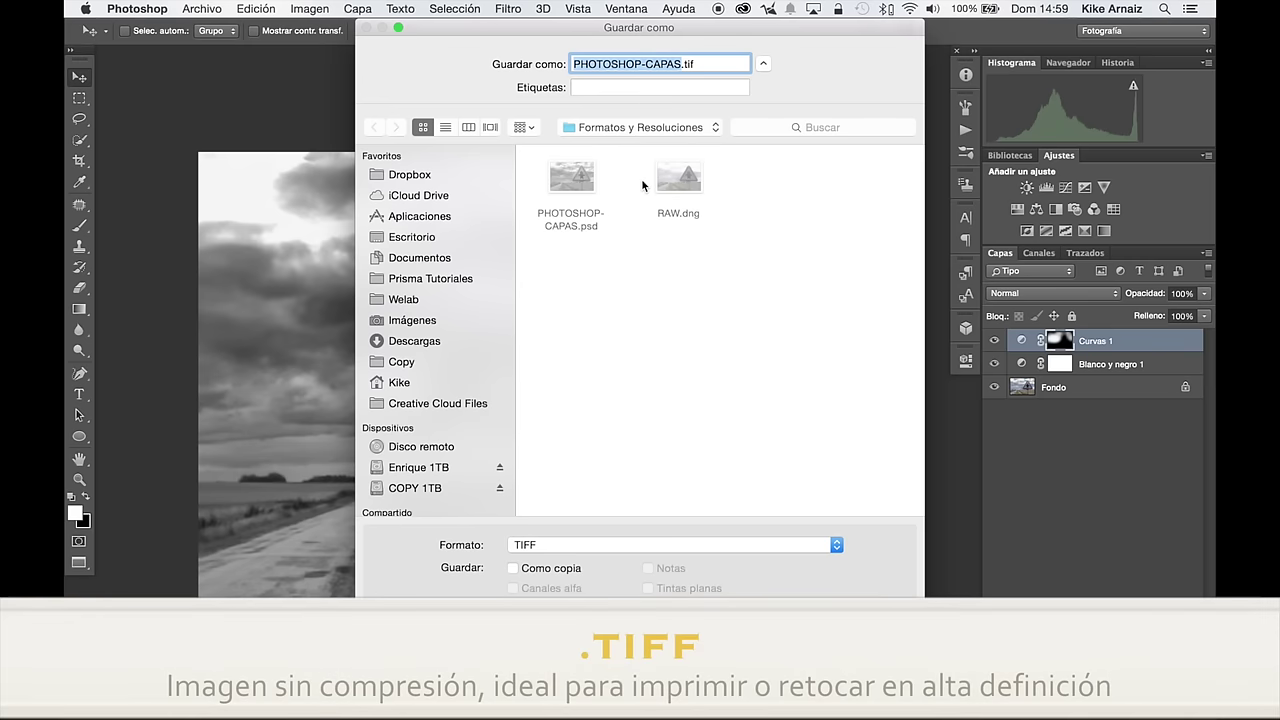
{"action": "type", "text": "IMPRESION"}
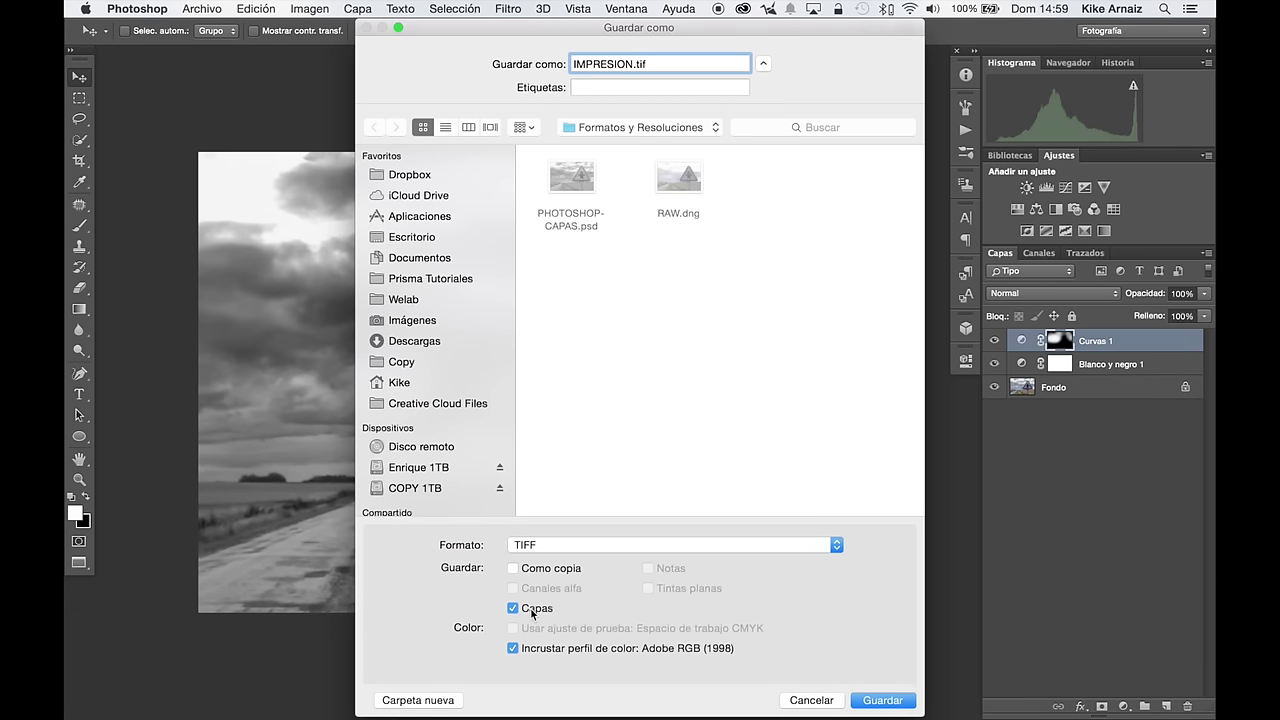
{"action": "left_click", "coordinate": [512, 608]}
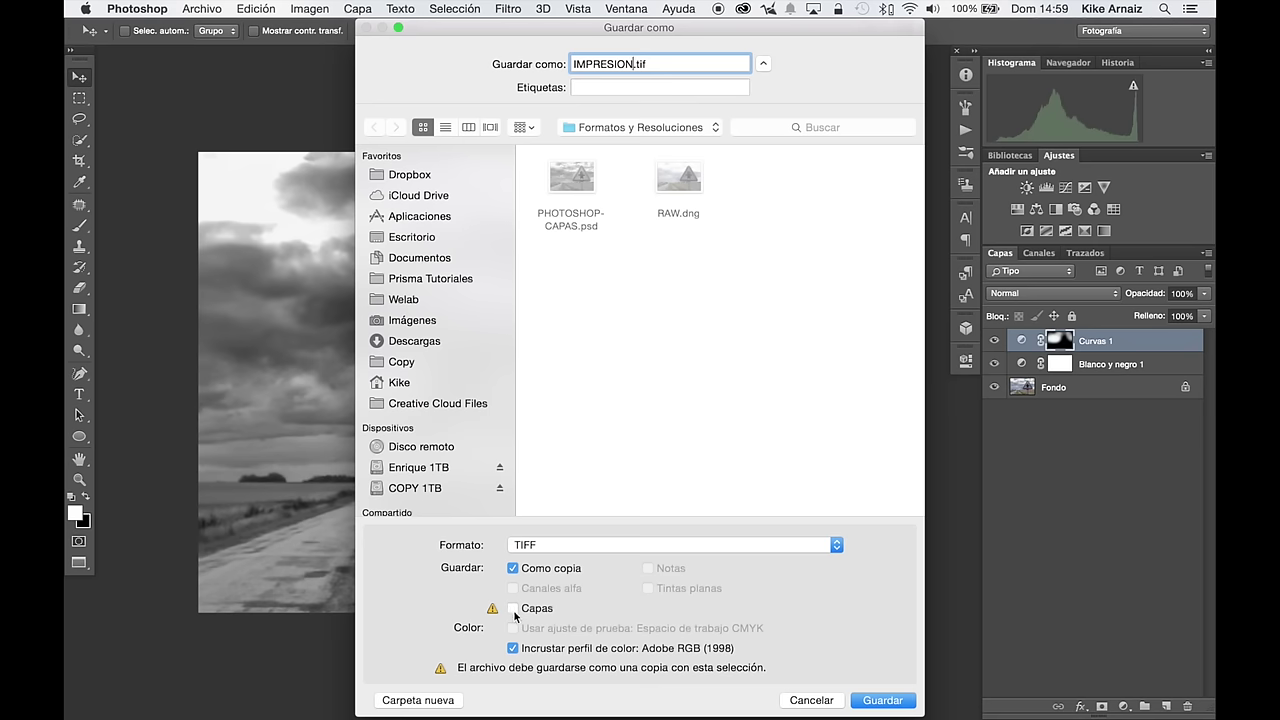
{"action": "left_click", "coordinate": [880, 700]}
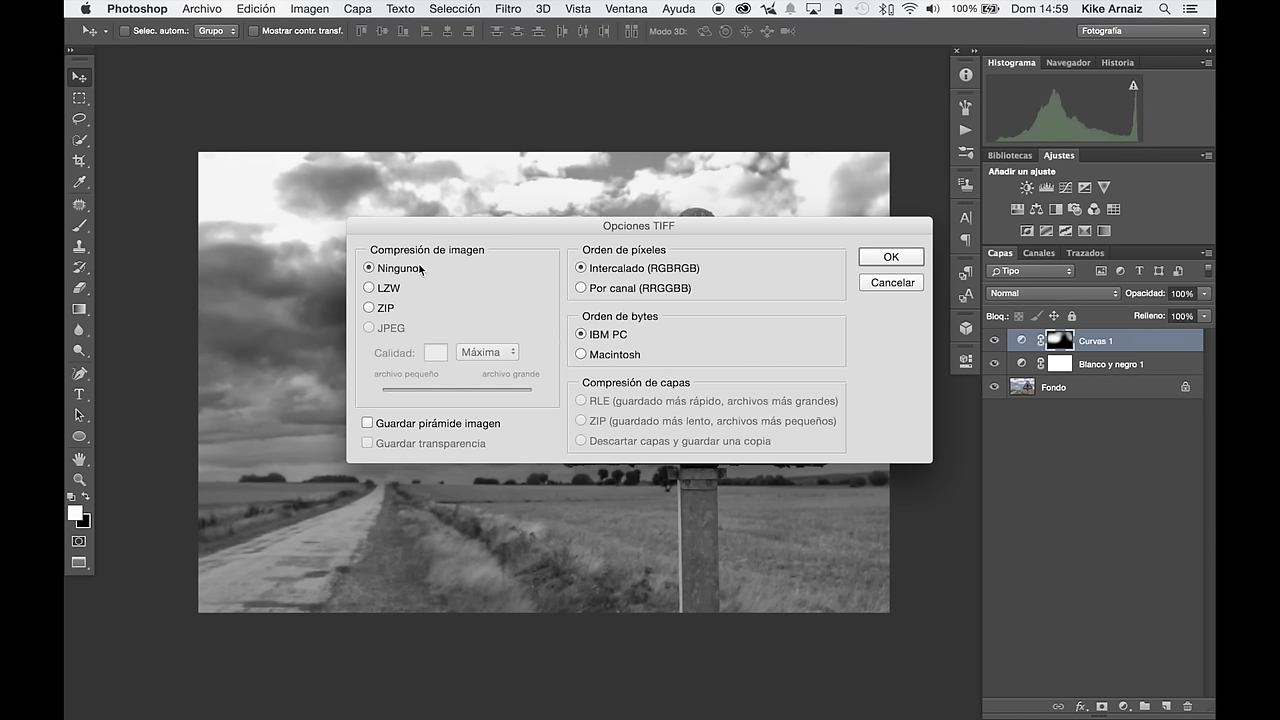
{"action": "left_click", "coordinate": [903, 260]}
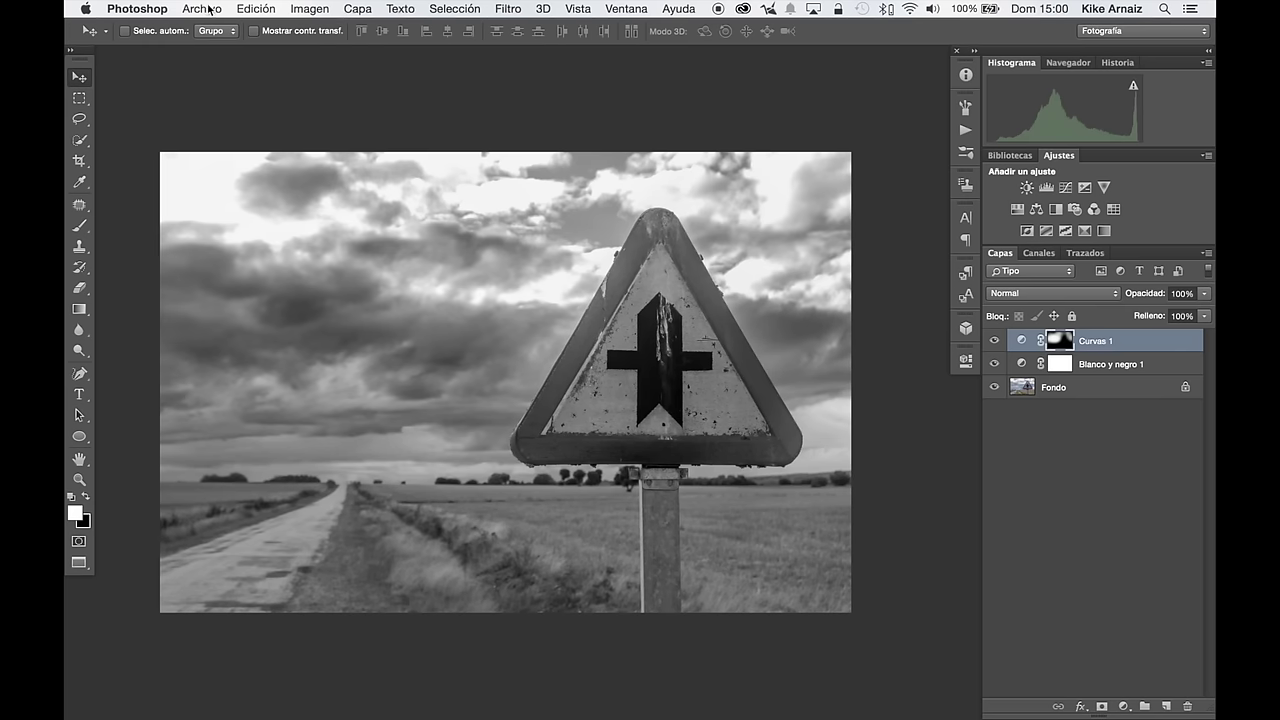
{"action": "left_click", "coordinate": [209, 10]}
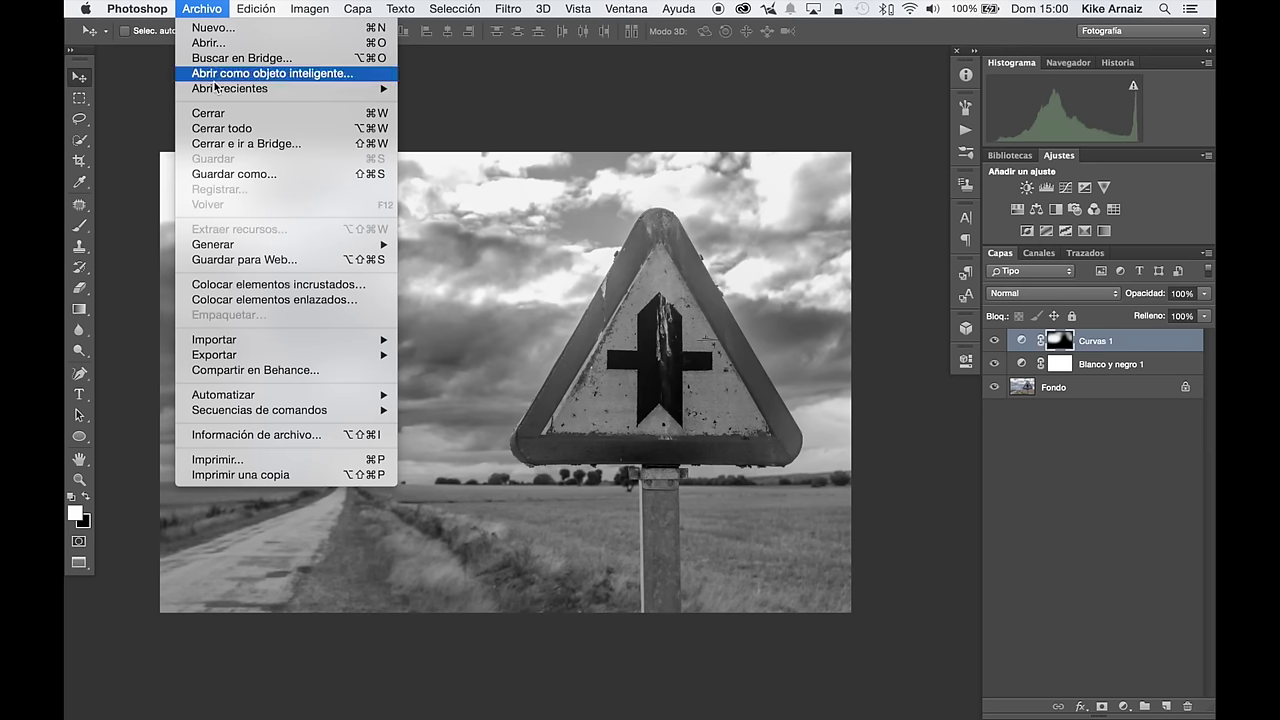
{"action": "left_click", "coordinate": [243, 175]}
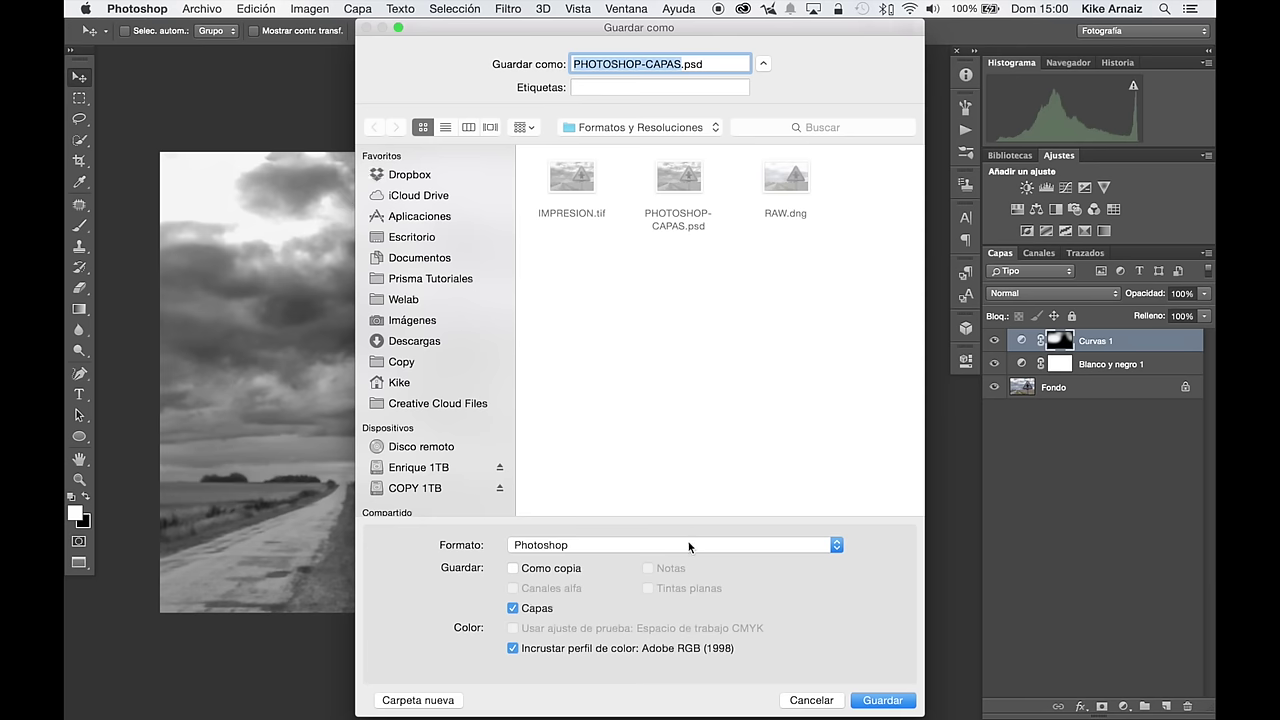
{"action": "left_click", "coordinate": [688, 544]}
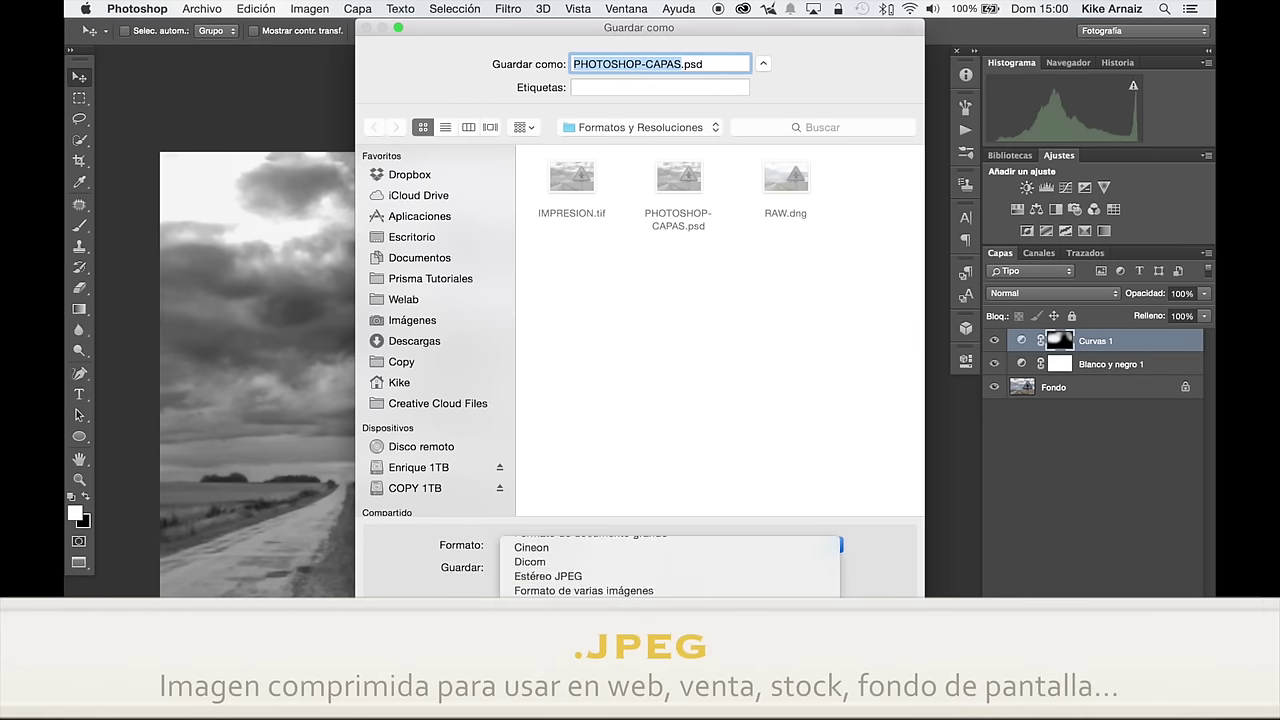
{"action": "left_click", "coordinate": [540, 610]}
{"action": "type", "text": "IMAGEN-ALTA.jpg"}
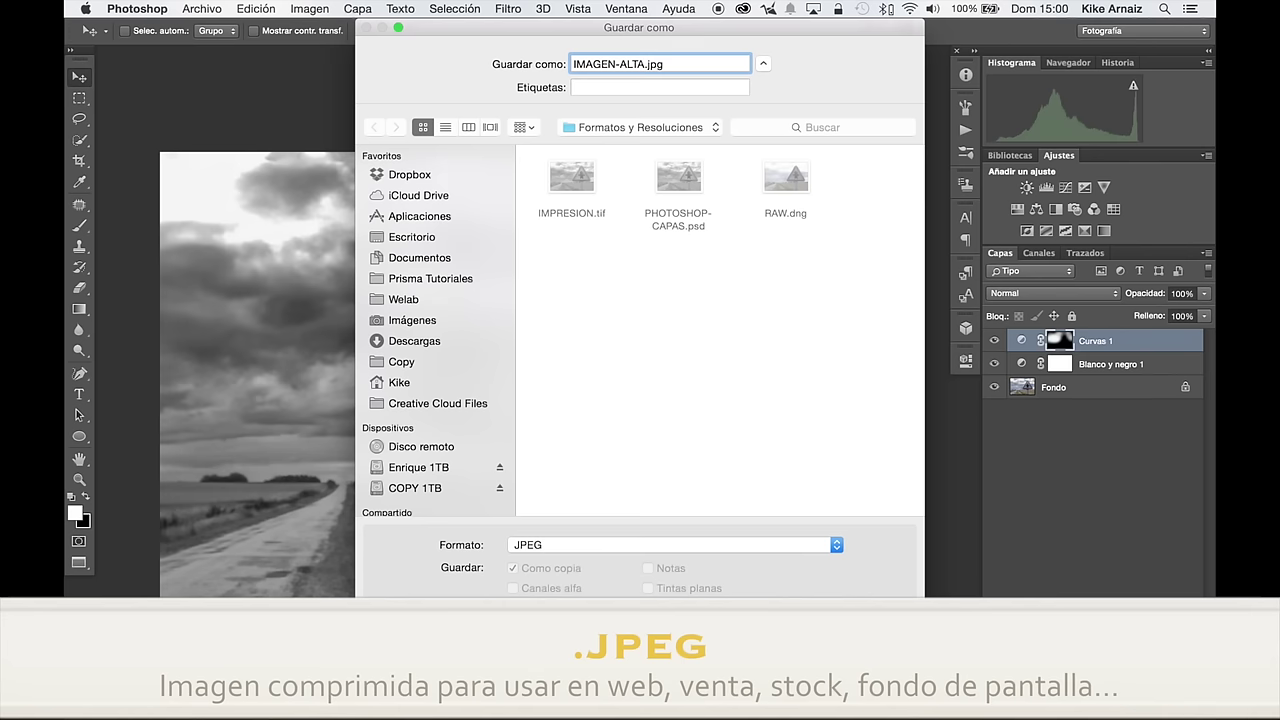
{"action": "key", "text": "Return"}
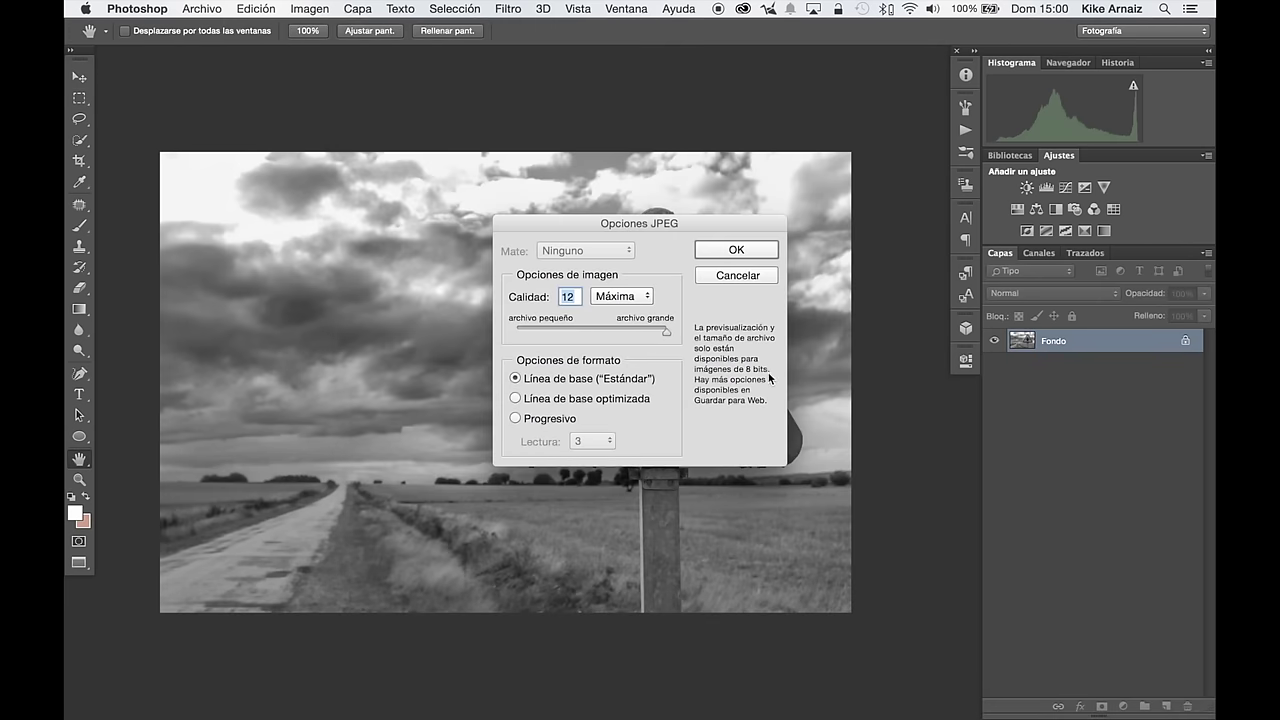
{"action": "left_click", "coordinate": [733, 276]}
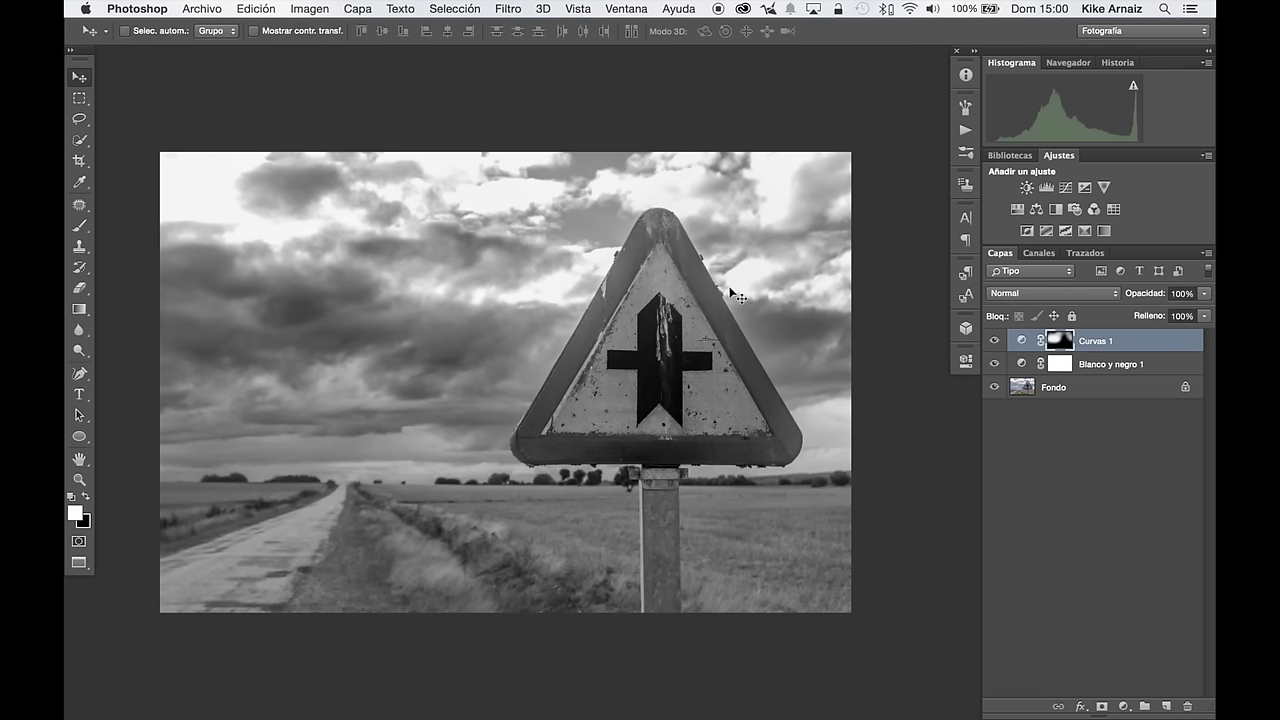
{"action": "left_click", "coordinate": [312, 10]}
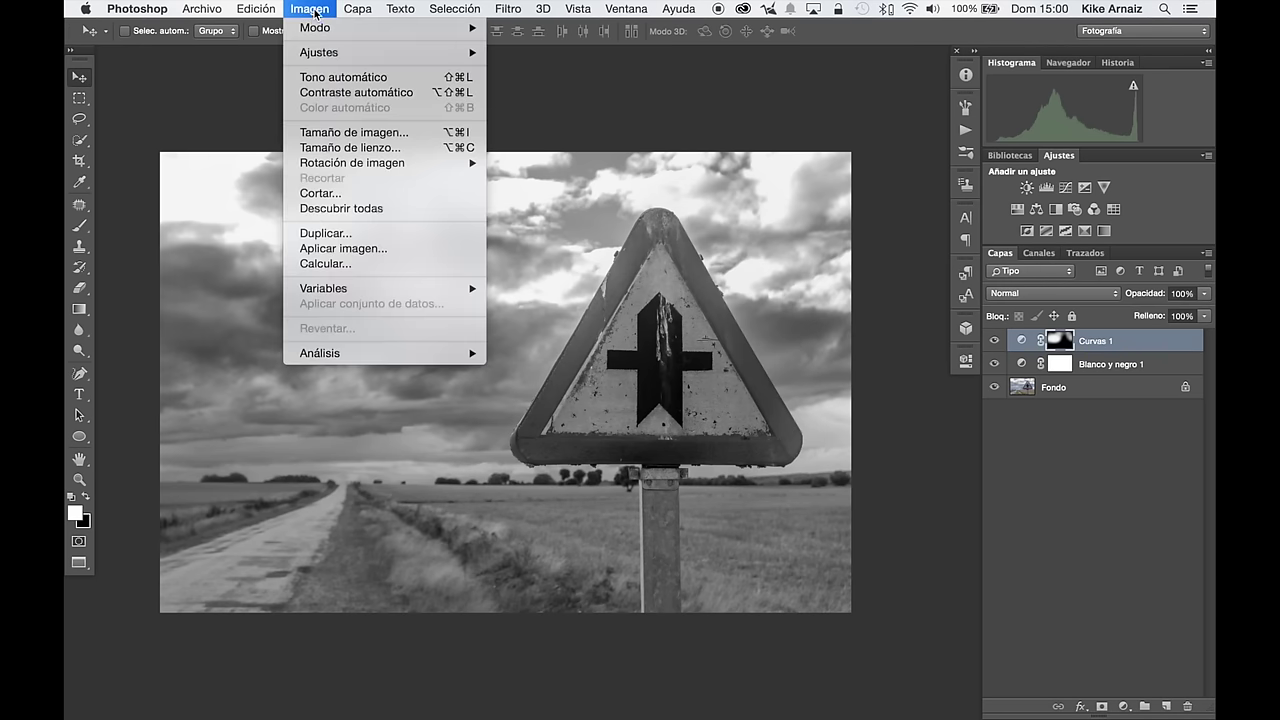
Convert to 8 bits/channel and save as IMAGEN-ALTA.jpg at JPEG quality 12
{"action": "mouse_move", "coordinate": [384, 27]}
{"action": "left_click", "coordinate": [545, 167]}
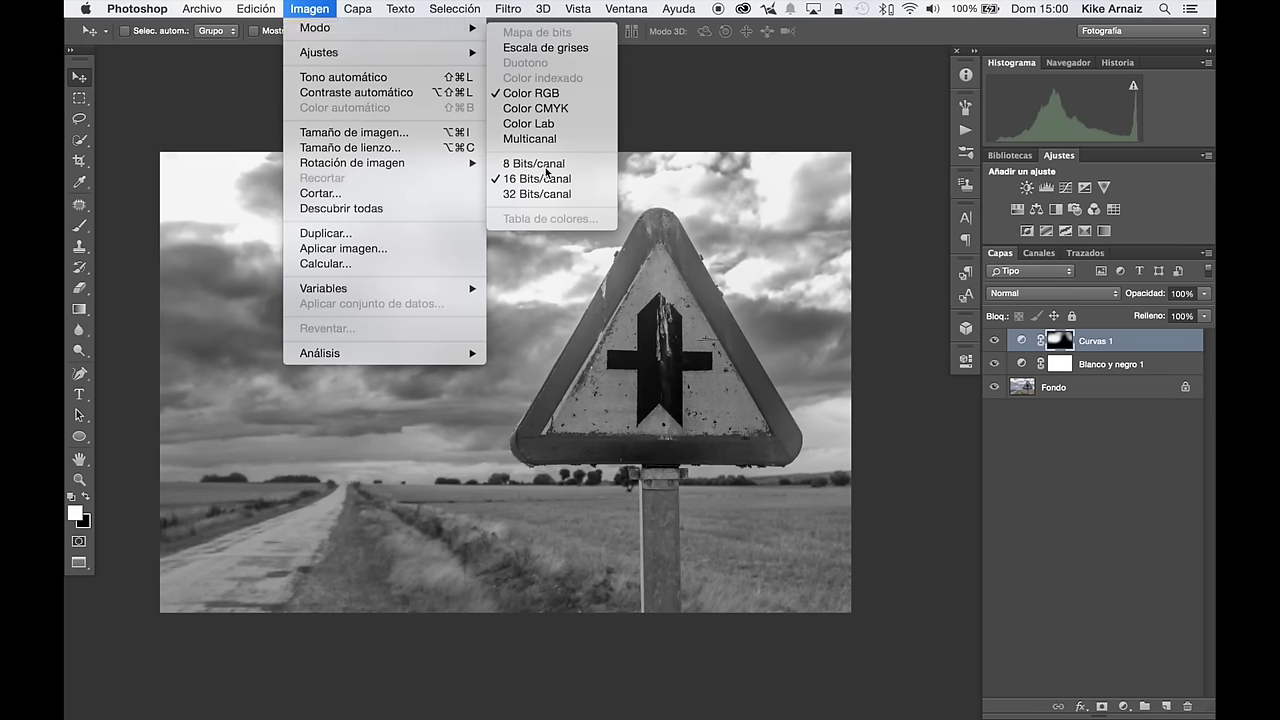
{"action": "left_click", "coordinate": [210, 10]}
{"action": "left_click", "coordinate": [244, 178]}
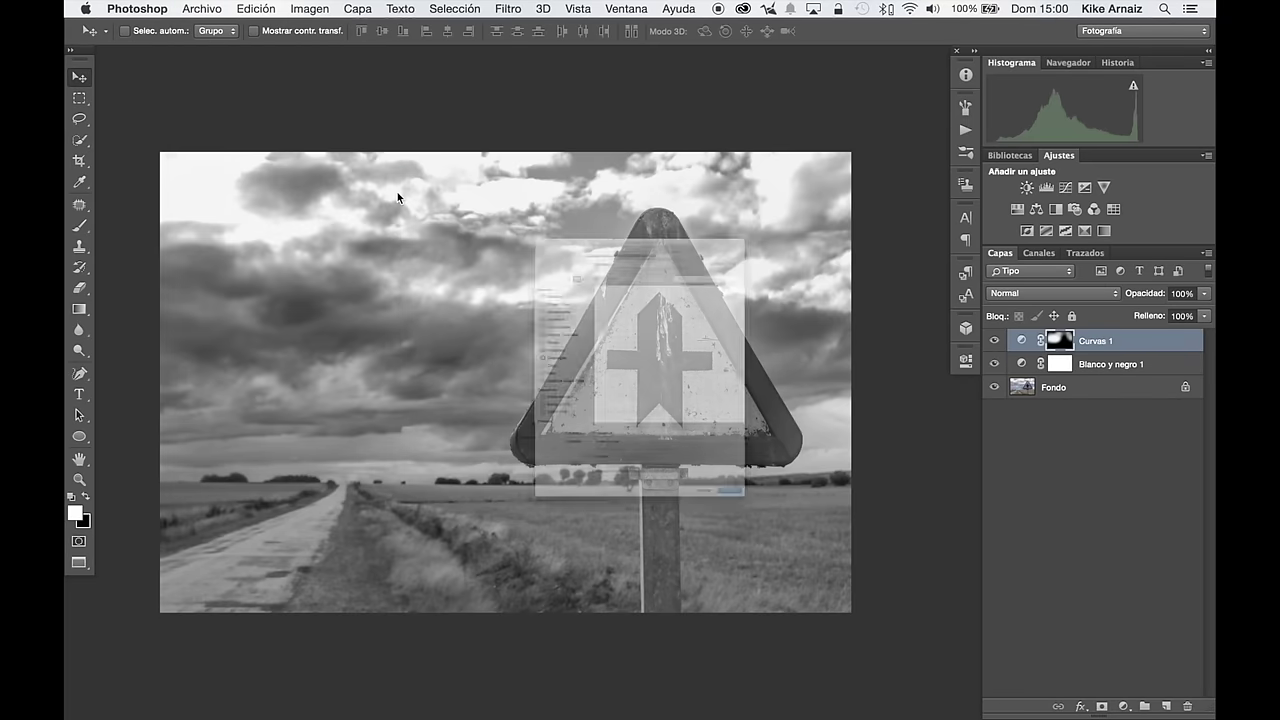
{"action": "type", "text": "IMAGEN-ALTA.psd"}
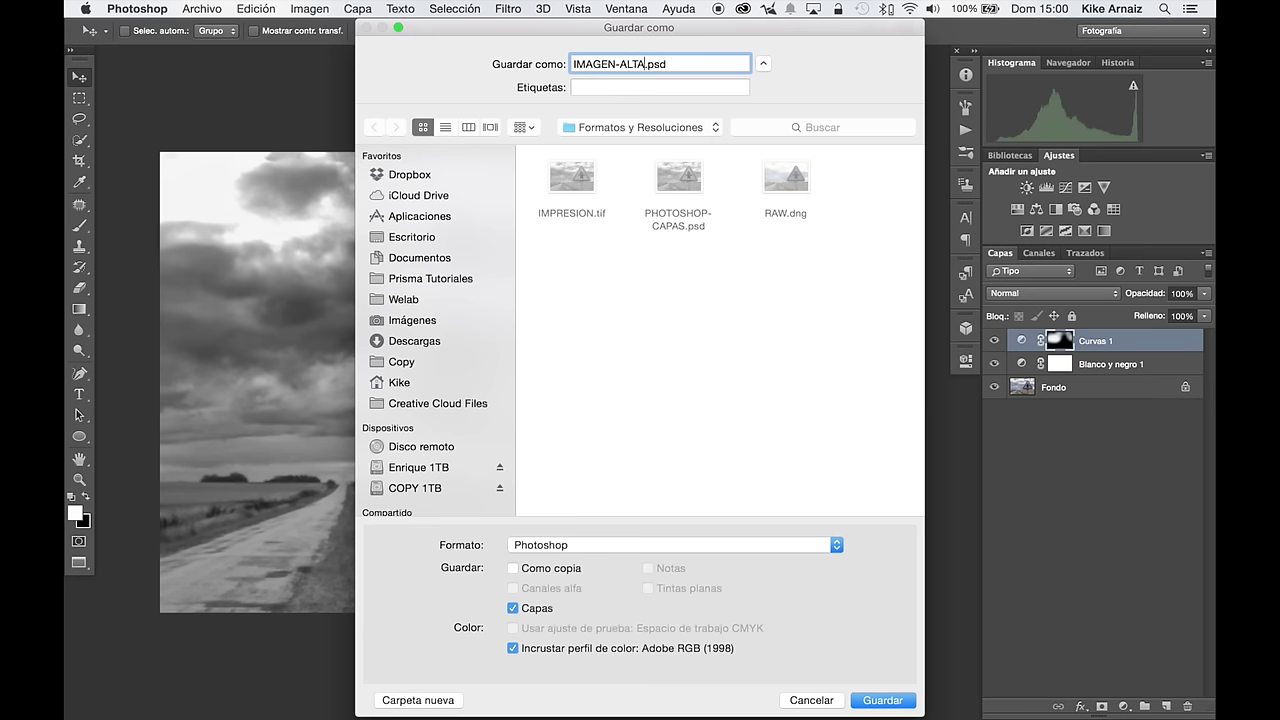
{"action": "left_click", "coordinate": [676, 558]}
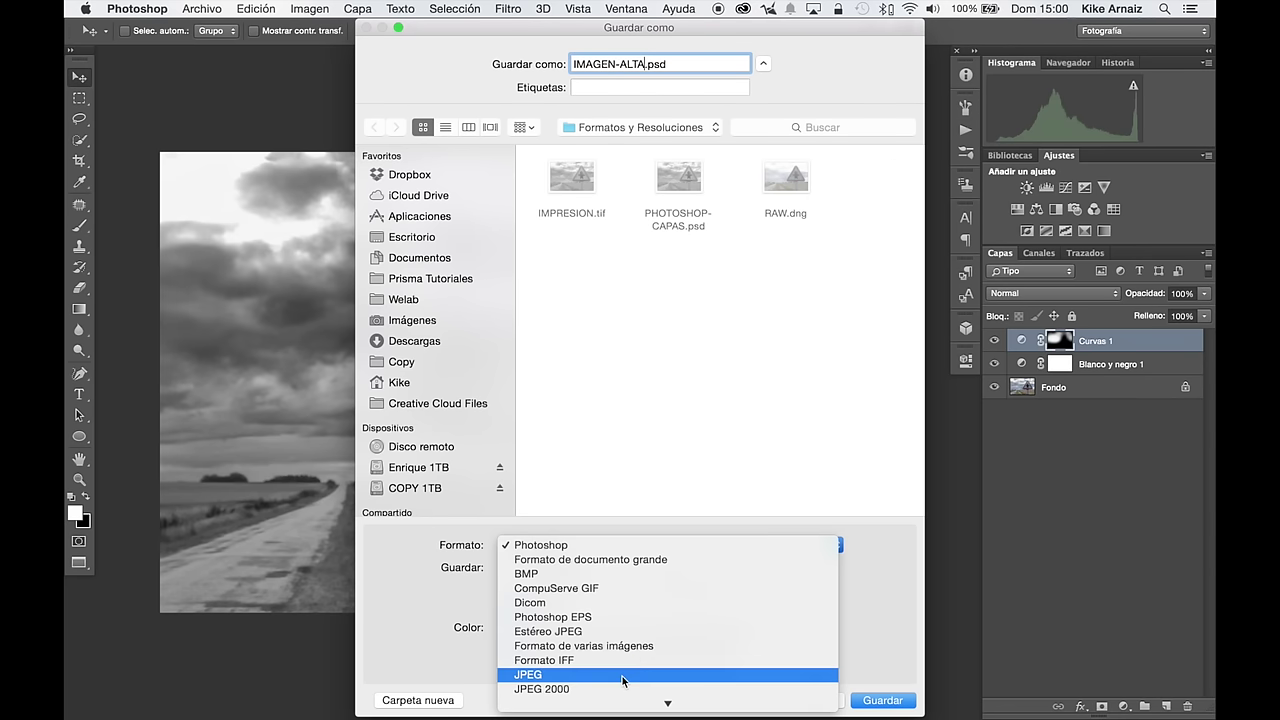
{"action": "left_click", "coordinate": [600, 627]}
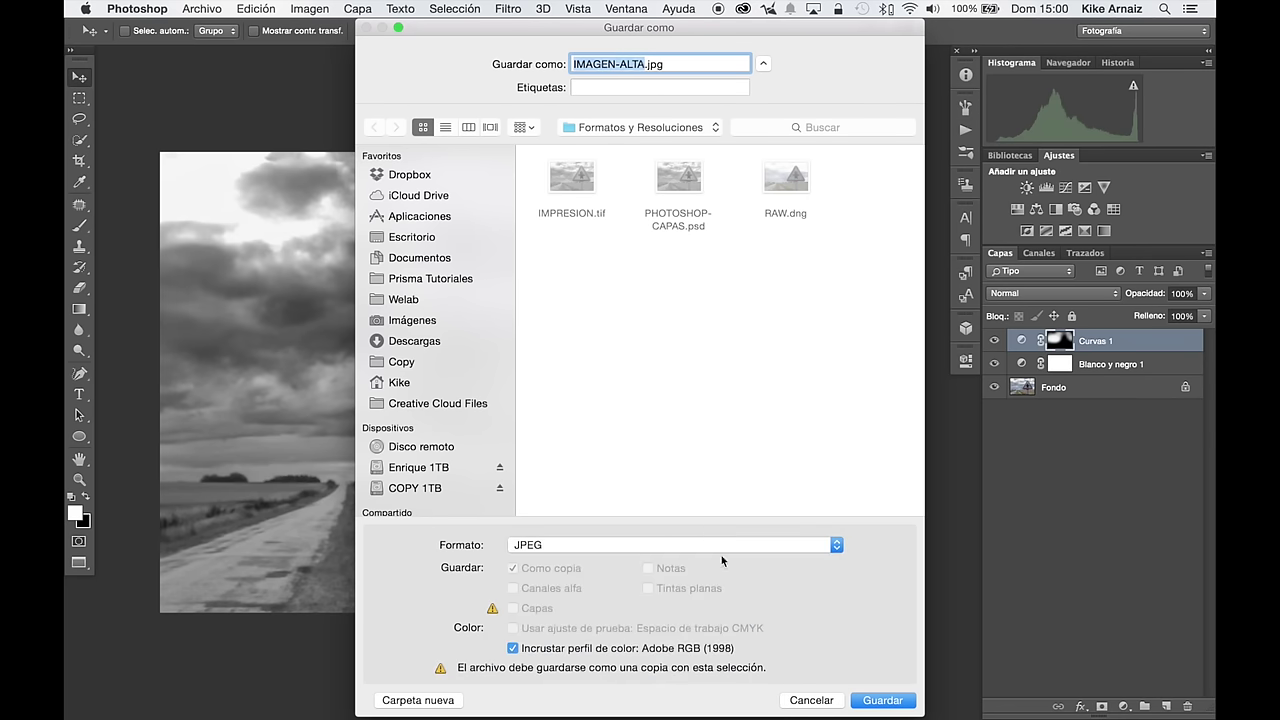
{"action": "left_click", "coordinate": [889, 701]}
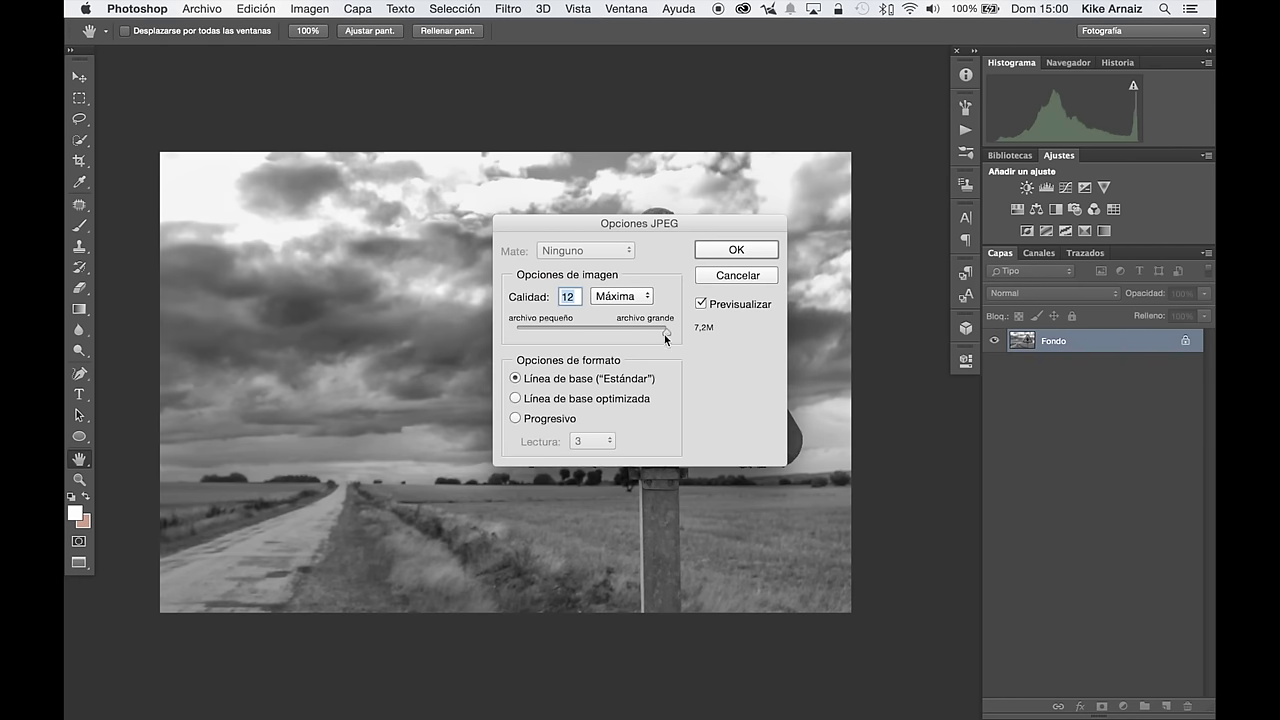
{"action": "left_click_drag", "start_coordinate": [665, 334], "coordinate": [646, 335]}
{"action": "left_click_drag", "start_coordinate": [634, 332], "coordinate": [627, 332]}
{"action": "left_click_drag", "start_coordinate": [629, 332], "coordinate": [702, 334]}
{"action": "left_click", "coordinate": [733, 251]}
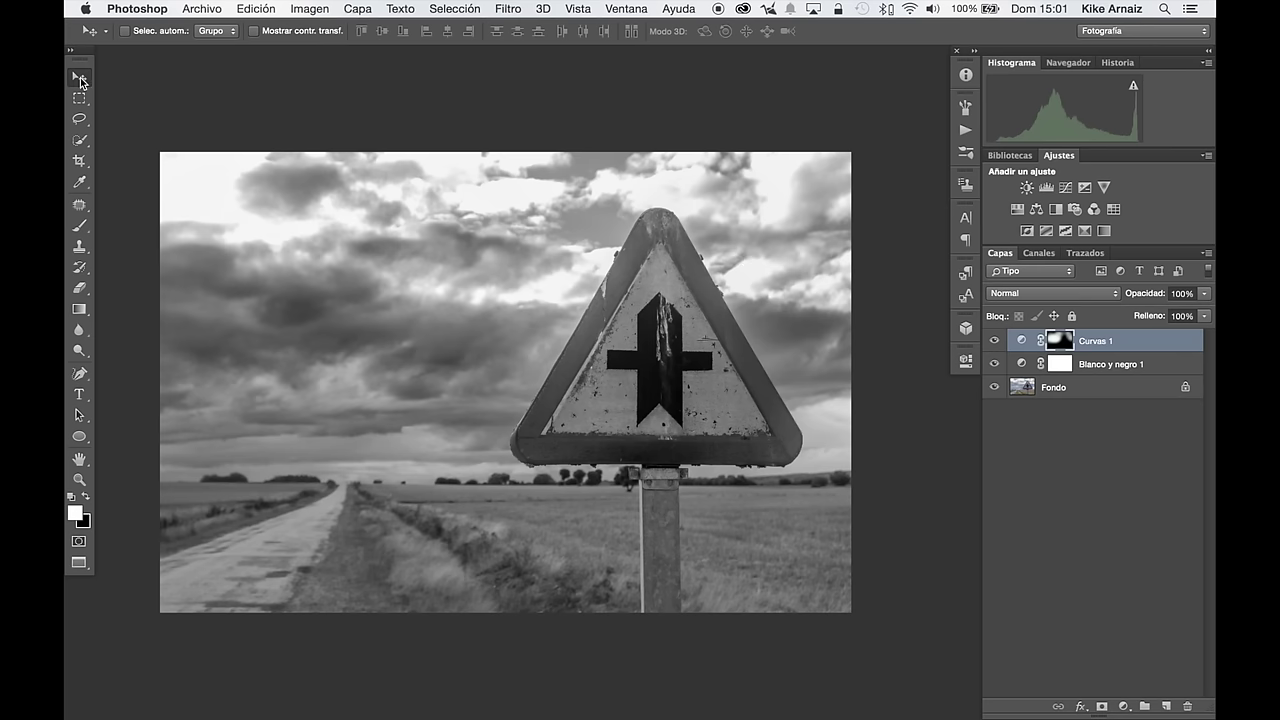
{"action": "key", "text": "ctrl+Up"}
{"action": "left_click", "coordinate": [326, 300]}
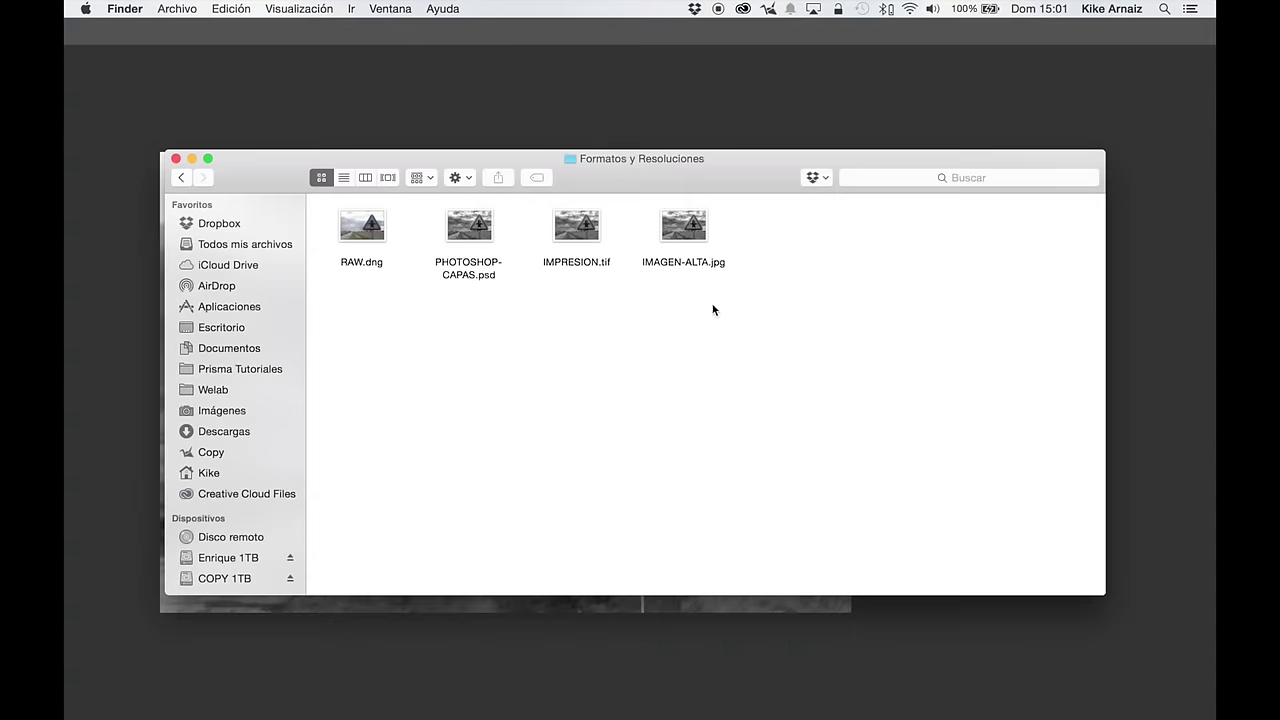
{"action": "left_click", "coordinate": [686, 240]}
{"action": "key", "text": "super+i"}
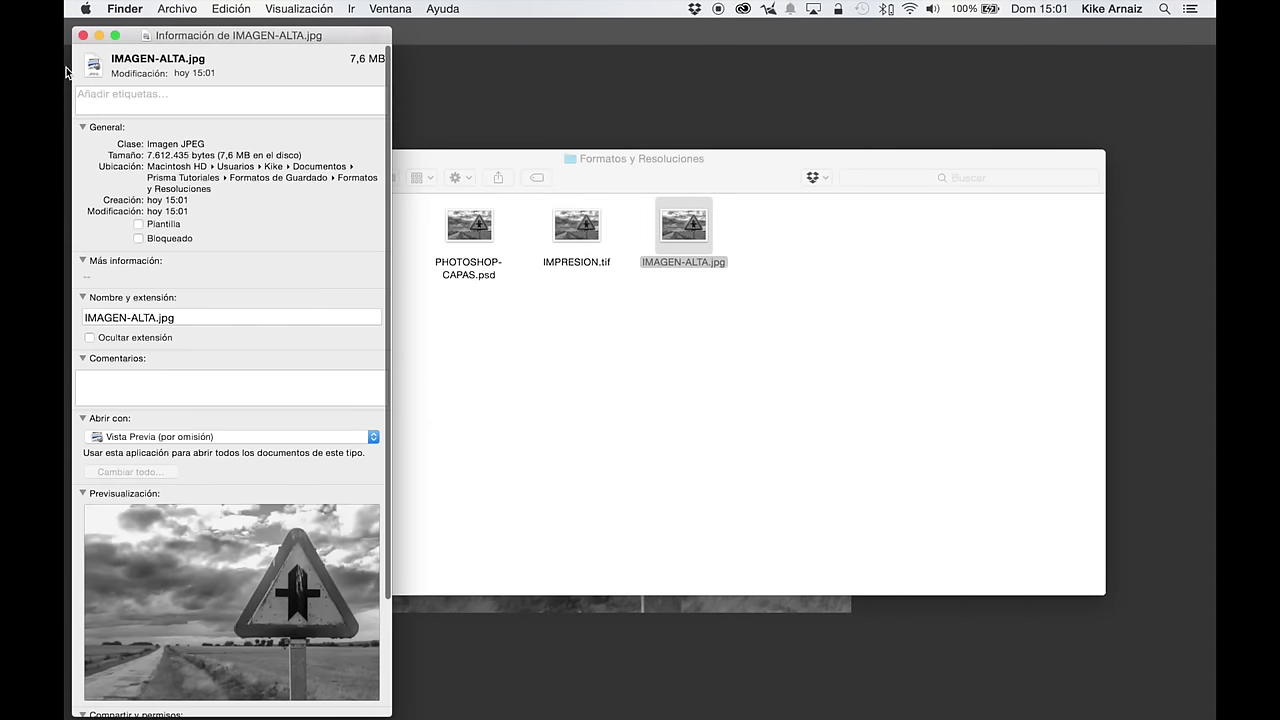
{"action": "left_click", "coordinate": [83, 35]}
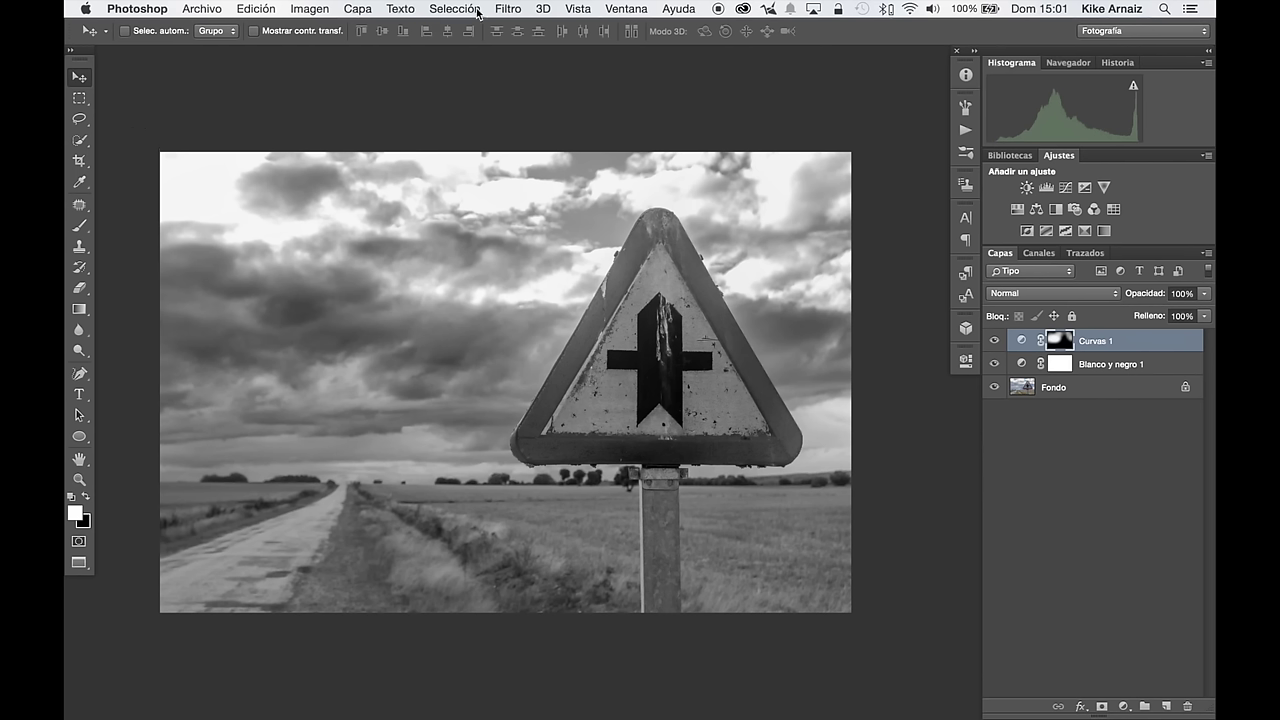
Set the image resolution to 72 ppi, resampling it to 1244 × 829 px
{"action": "left_click", "coordinate": [304, 10]}
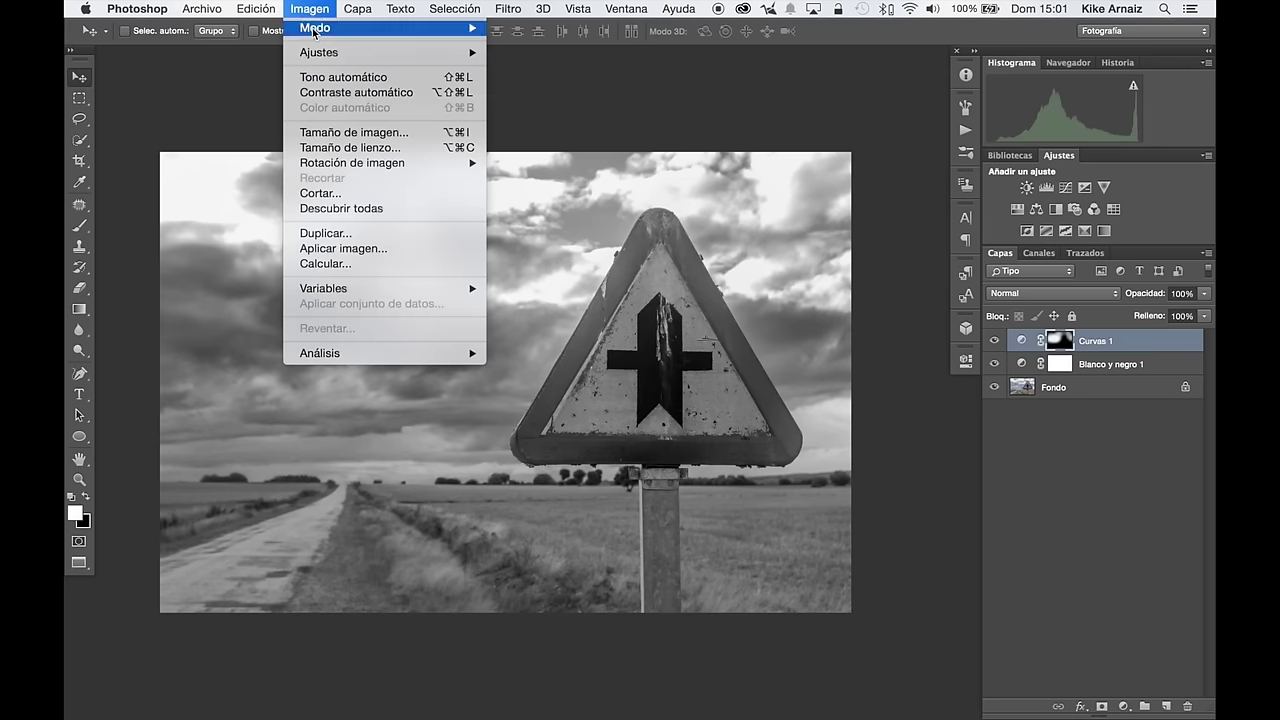
{"action": "left_click", "coordinate": [389, 137]}
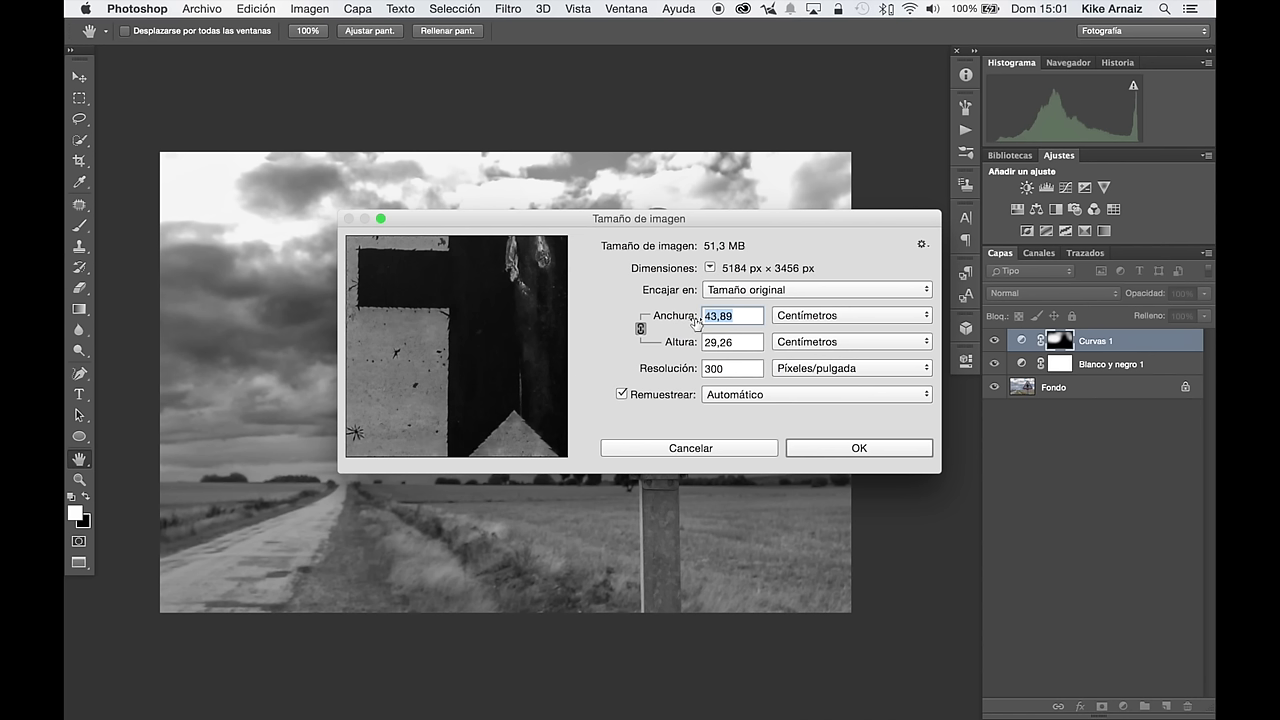
{"action": "double_click", "coordinate": [734, 368]}
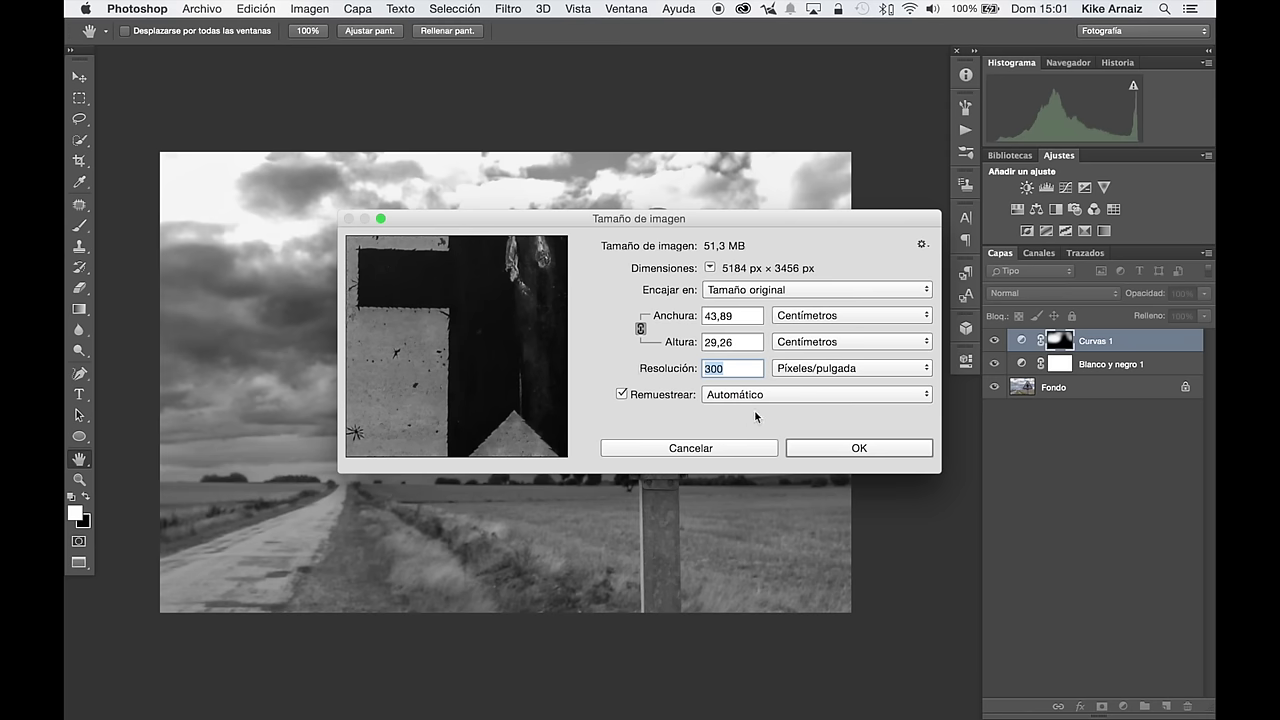
{"action": "type", "text": "72"}
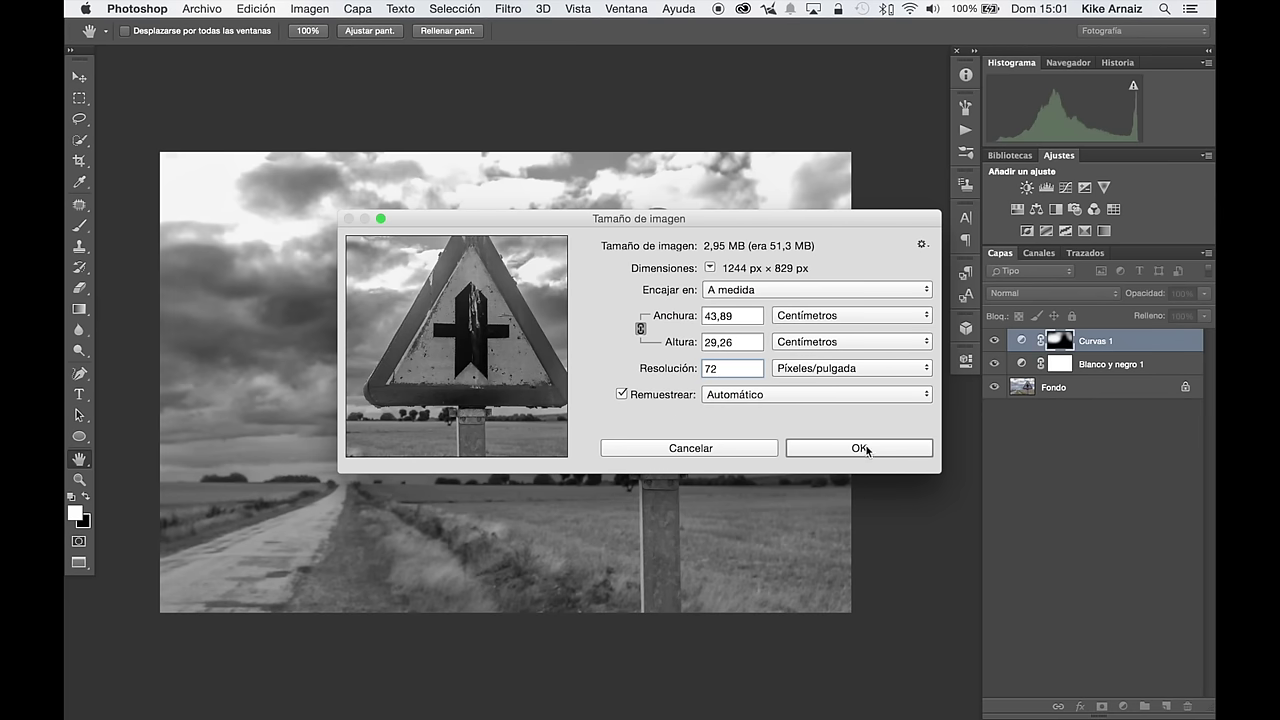
{"action": "left_click", "coordinate": [725, 450]}
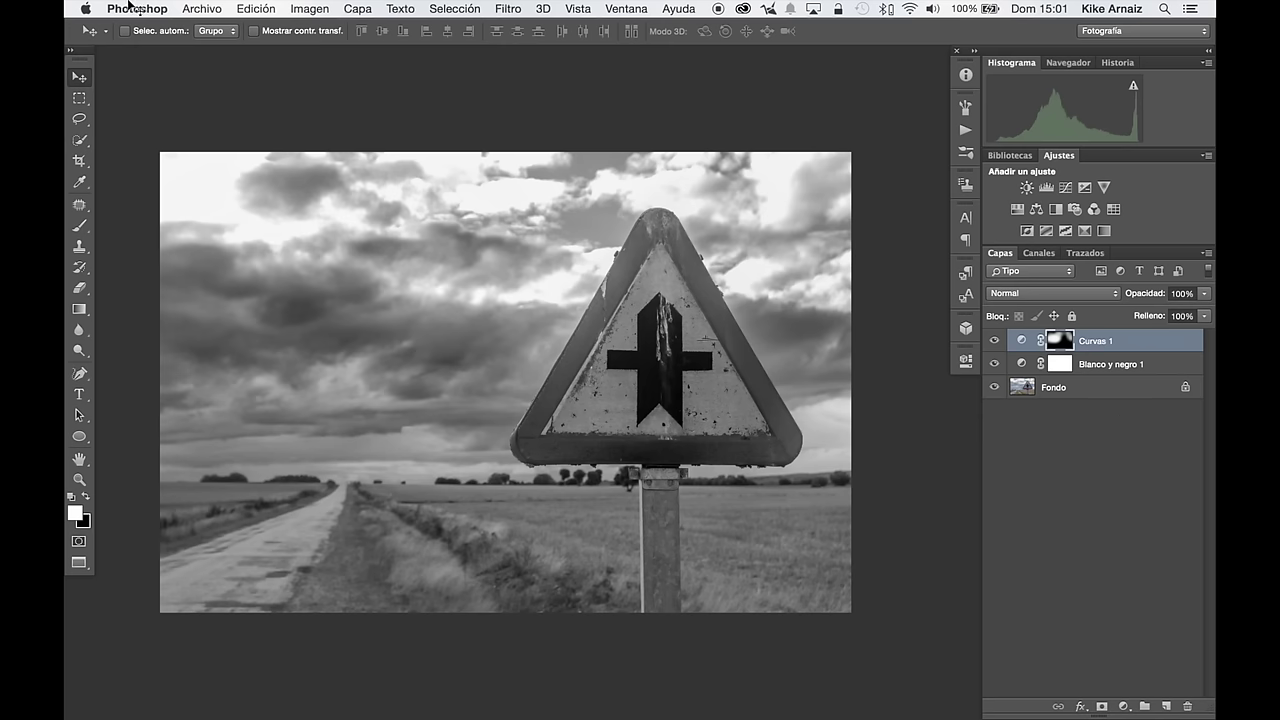
{"action": "left_click", "coordinate": [204, 10]}
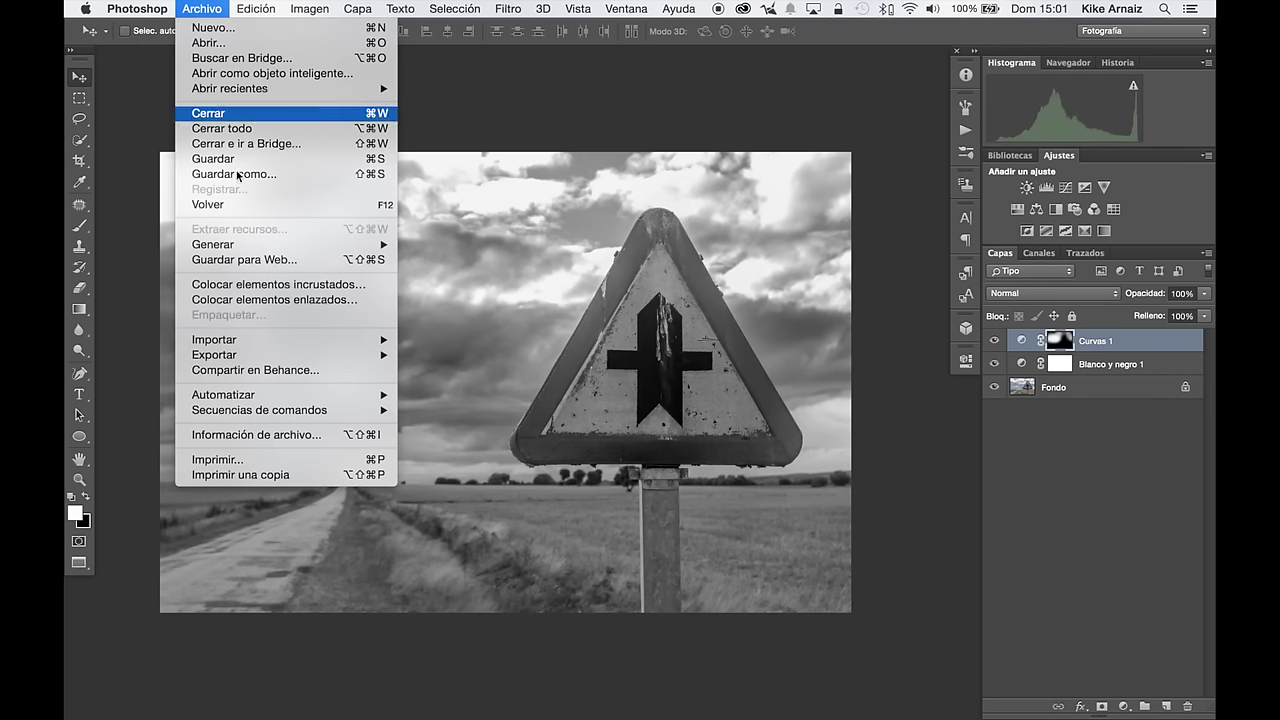
Export IMAGEN-WEB.jpg via Save for Web as a 1500 × 1000 px, quality-80 JPEG
{"action": "left_click", "coordinate": [276, 262]}
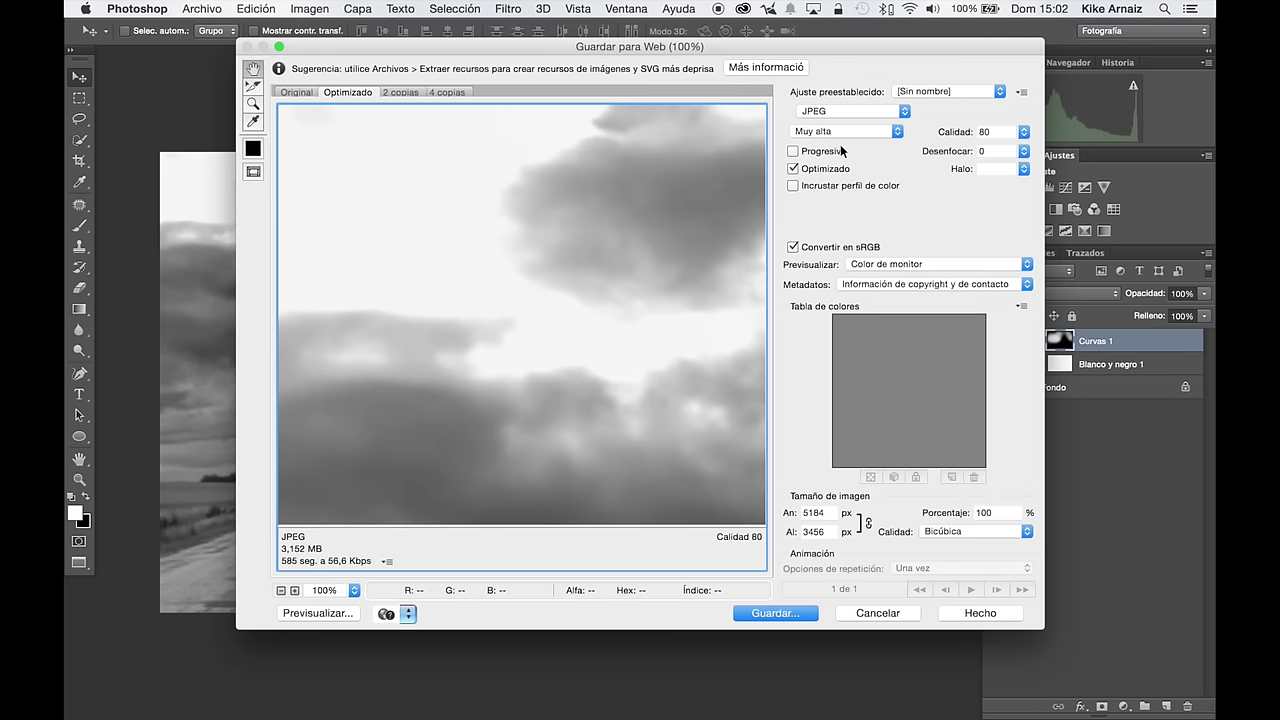
{"action": "left_click", "coordinate": [870, 111]}
{"action": "left_click", "coordinate": [851, 113]}
{"action": "mouse_move", "coordinate": [814, 531]}
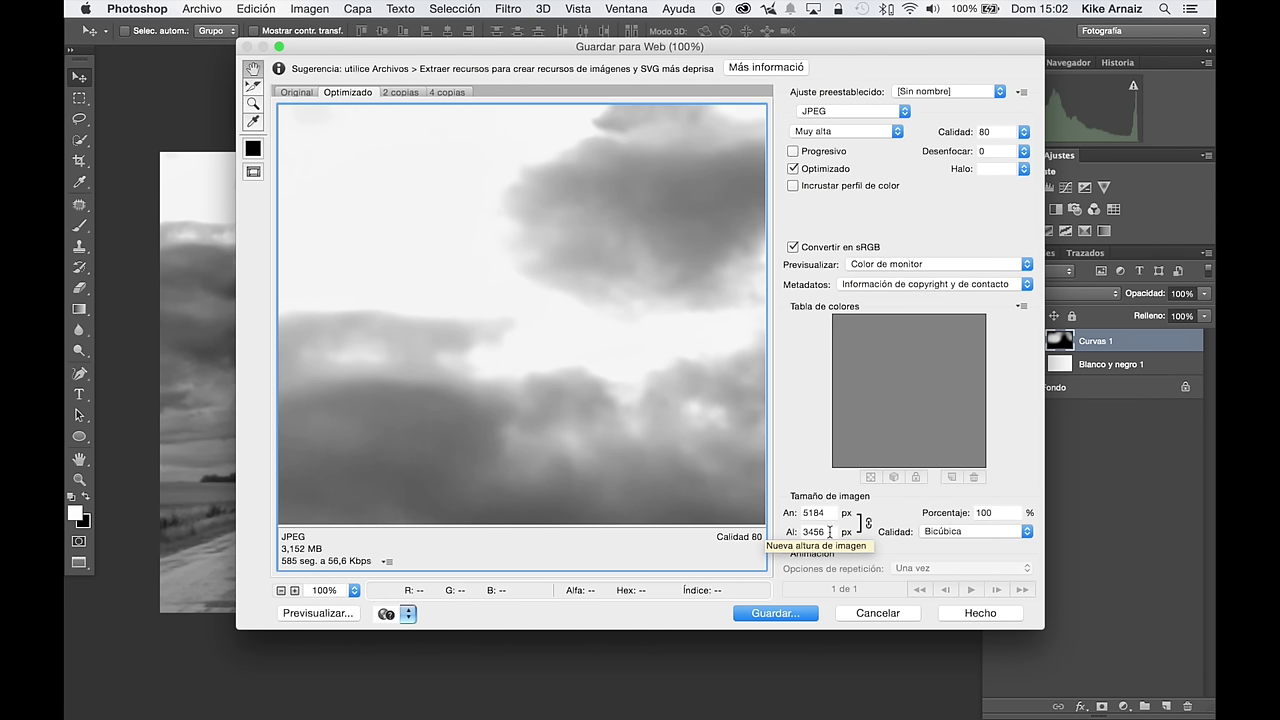
{"action": "double_click", "coordinate": [829, 532]}
{"action": "double_click", "coordinate": [832, 512]}
{"action": "type", "text": "1500"}
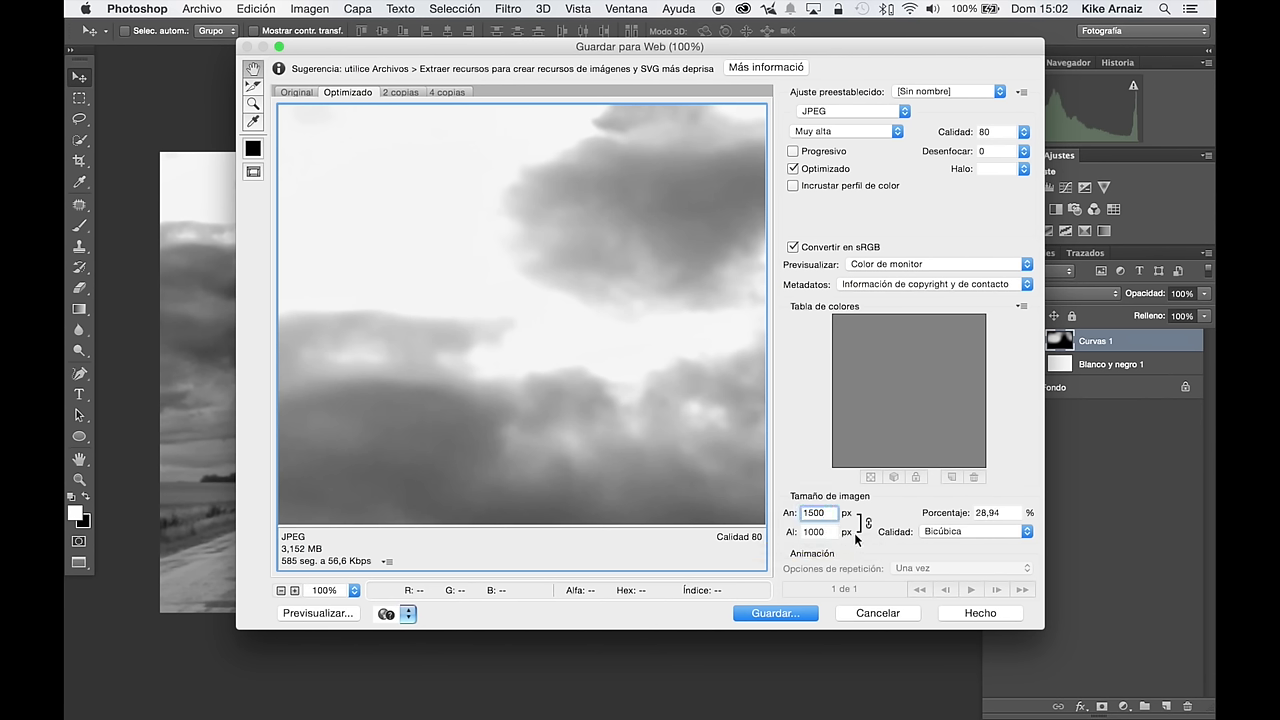
{"action": "left_click", "coordinate": [857, 532]}
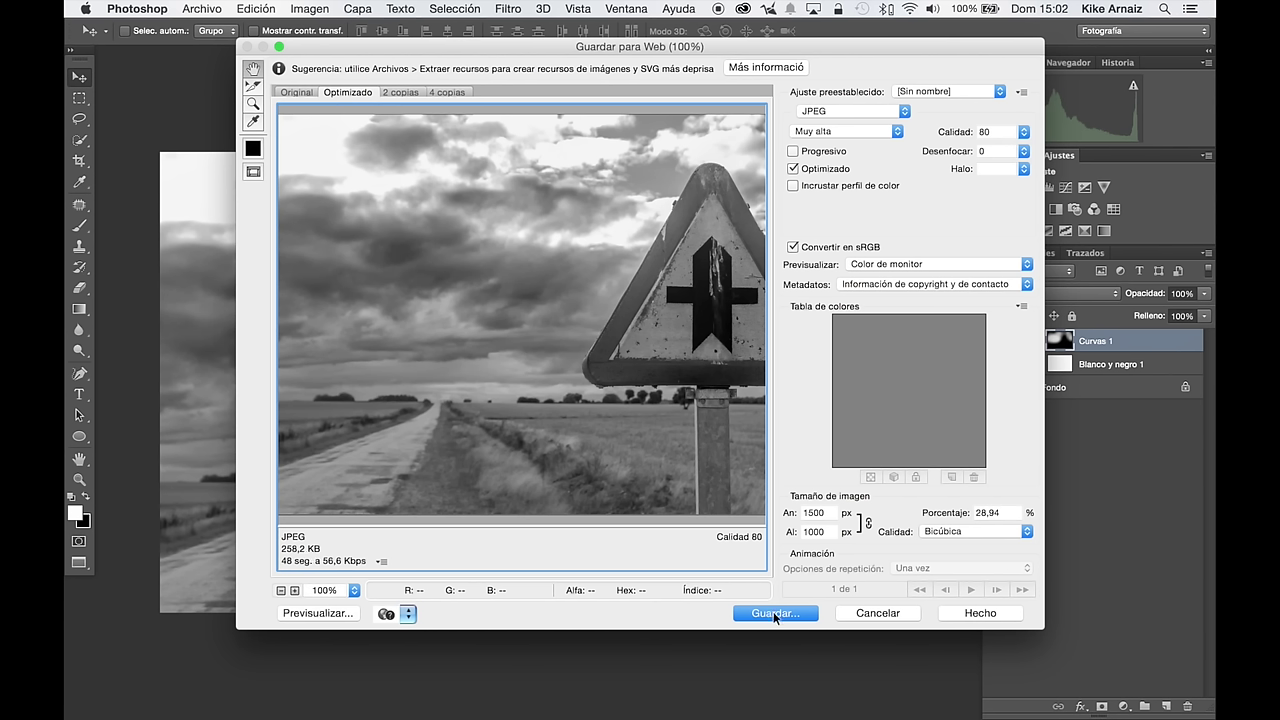
{"action": "left_click", "coordinate": [775, 614]}
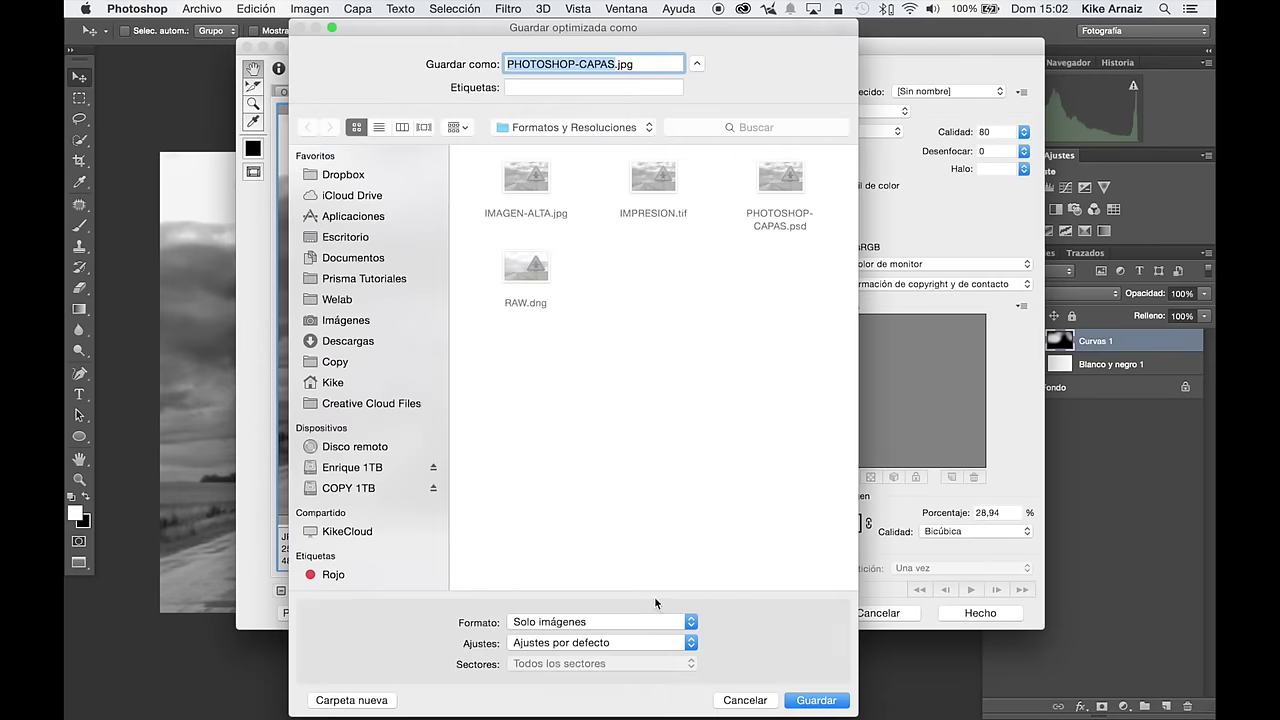
{"action": "type", "text": "IMAGEN-WEB"}
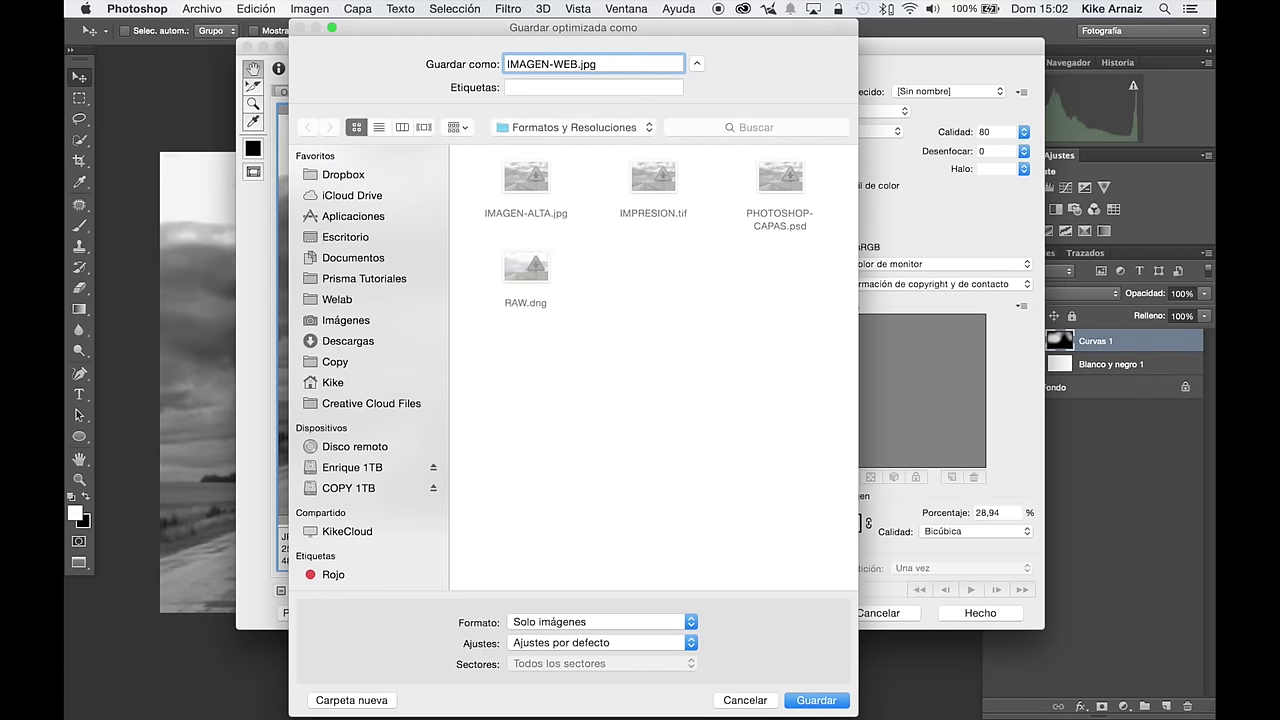
{"action": "key", "text": "Return"}
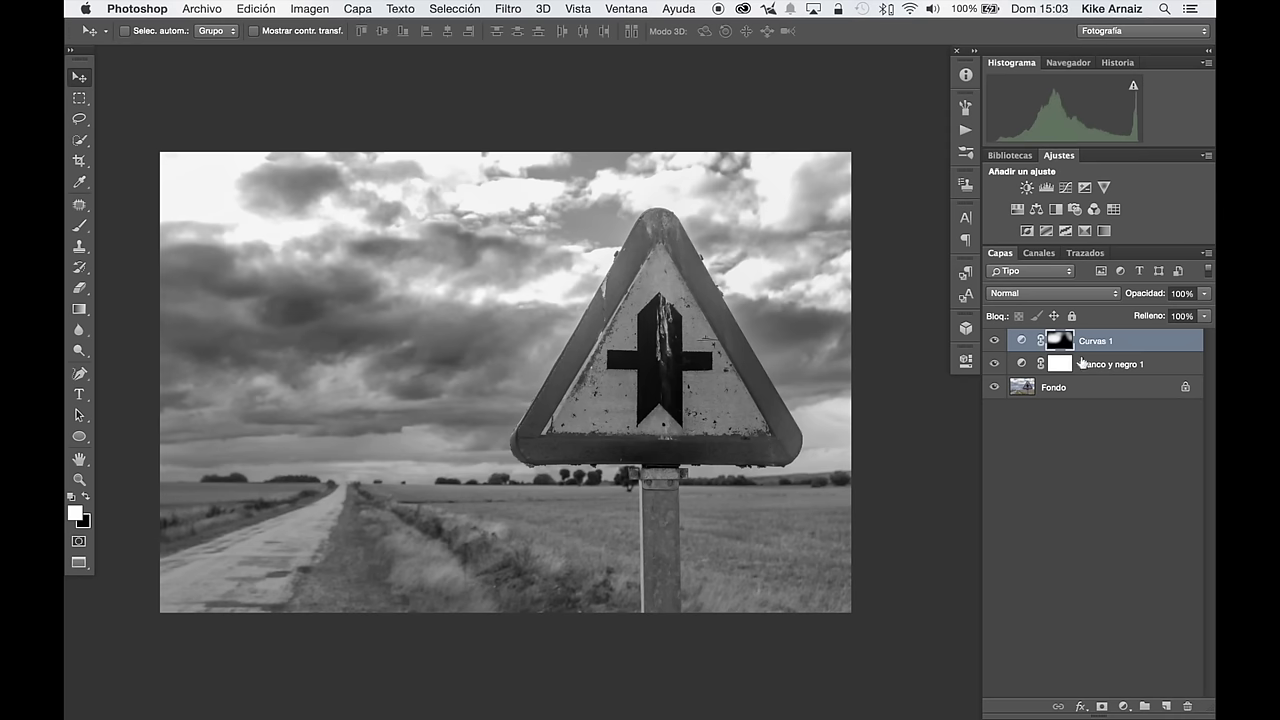
Delete the Blanco y negro and Curvas layers, mask out all but the sign and post, and centre it
{"action": "left_click", "coordinate": [1136, 366], "text": "shift"}
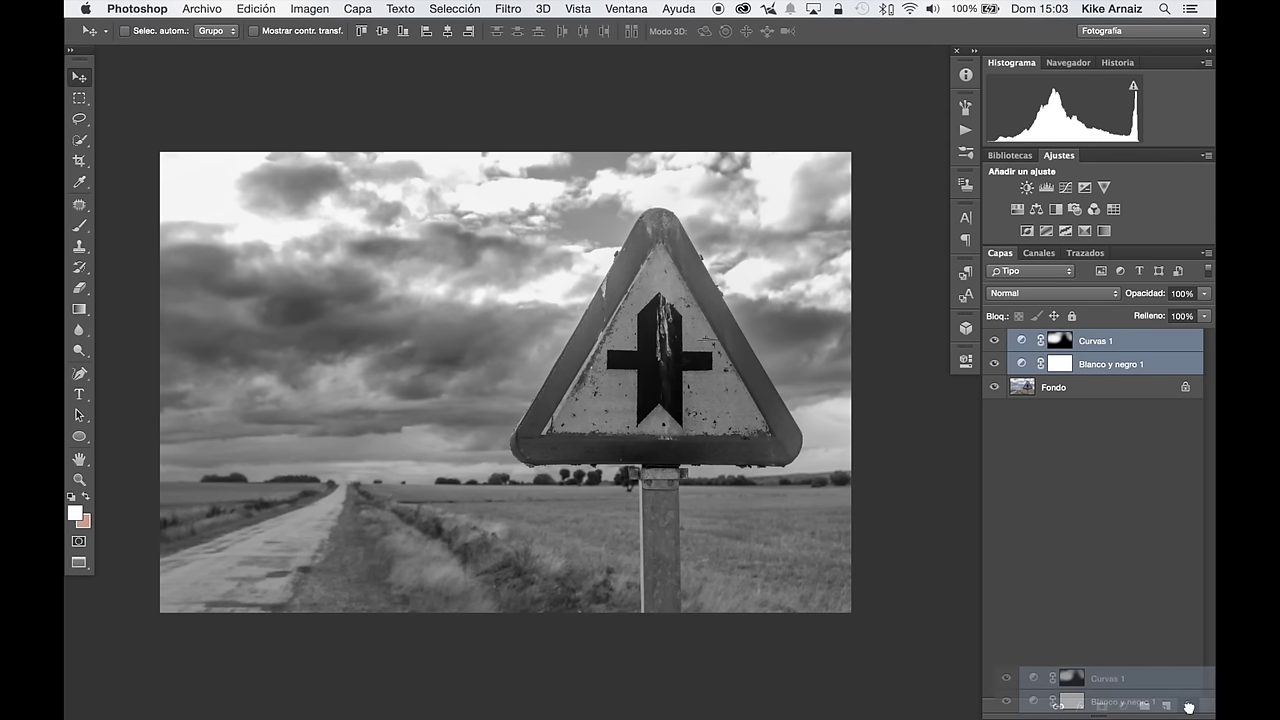
{"action": "left_click_drag", "start_coordinate": [1158, 438], "coordinate": [1187, 706]}
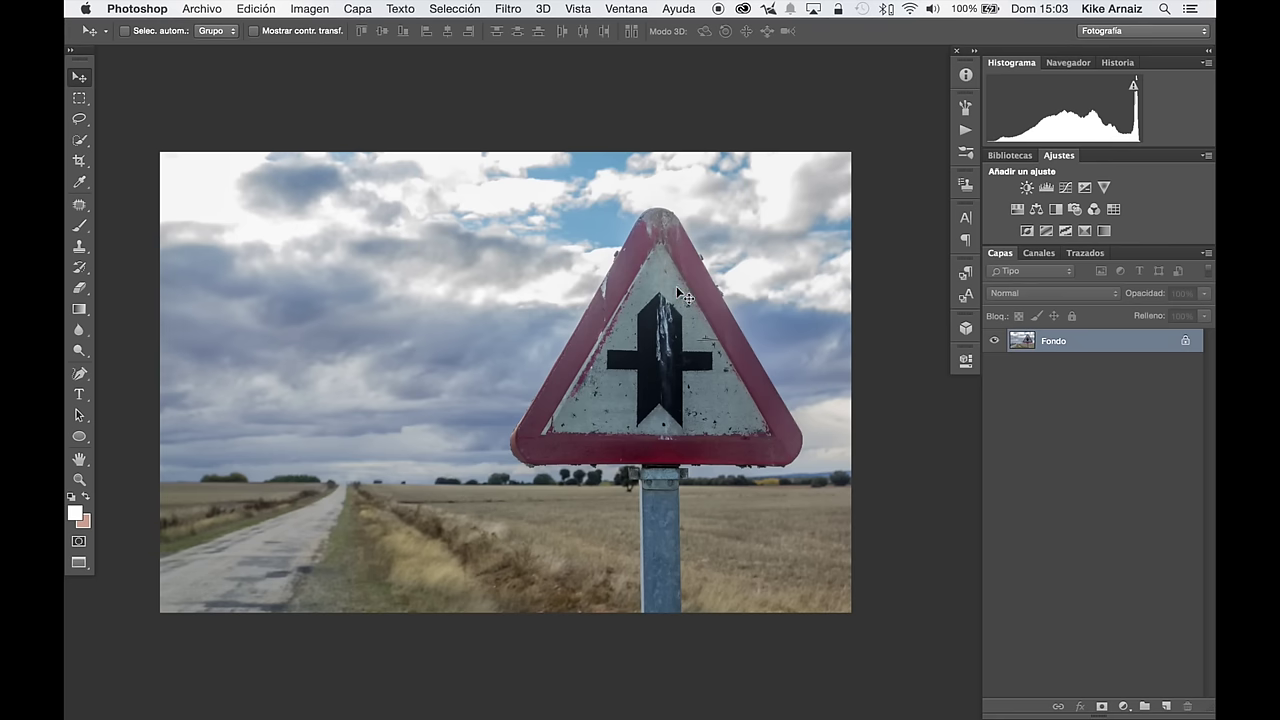
{"action": "left_click", "coordinate": [79, 140]}
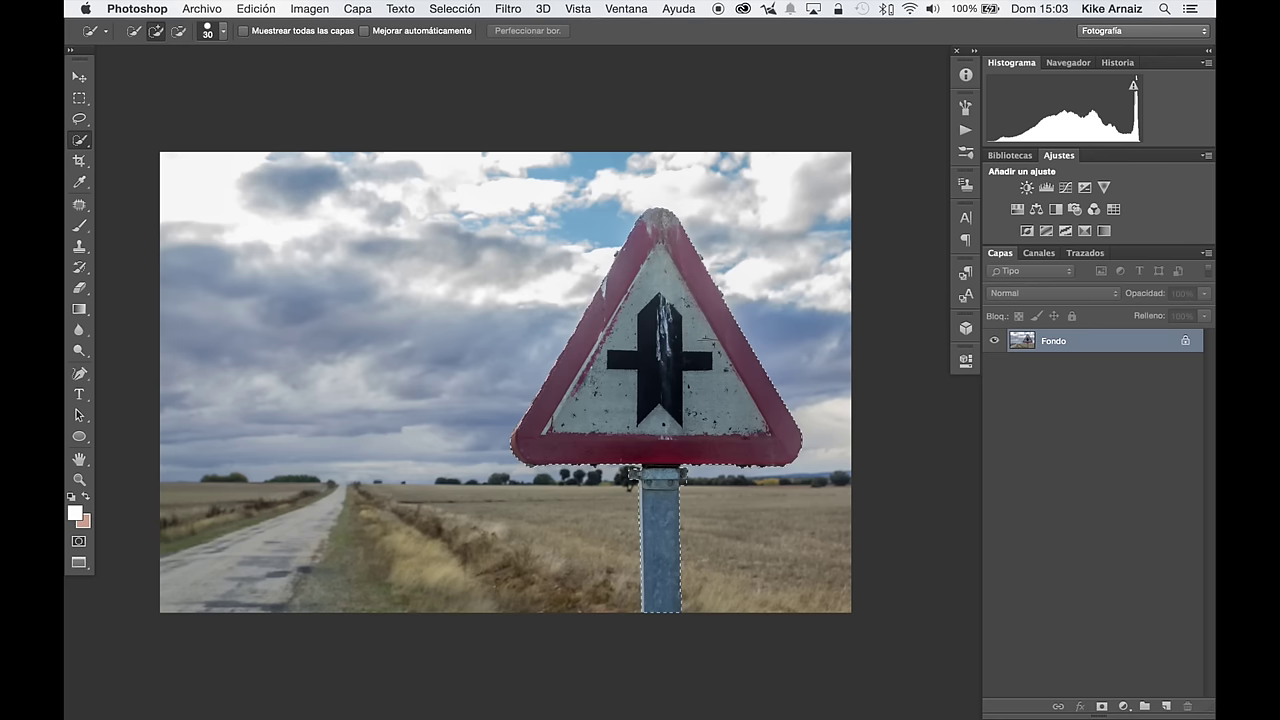
{"action": "left_click", "coordinate": [1101, 706]}
{"action": "key", "text": "v"}
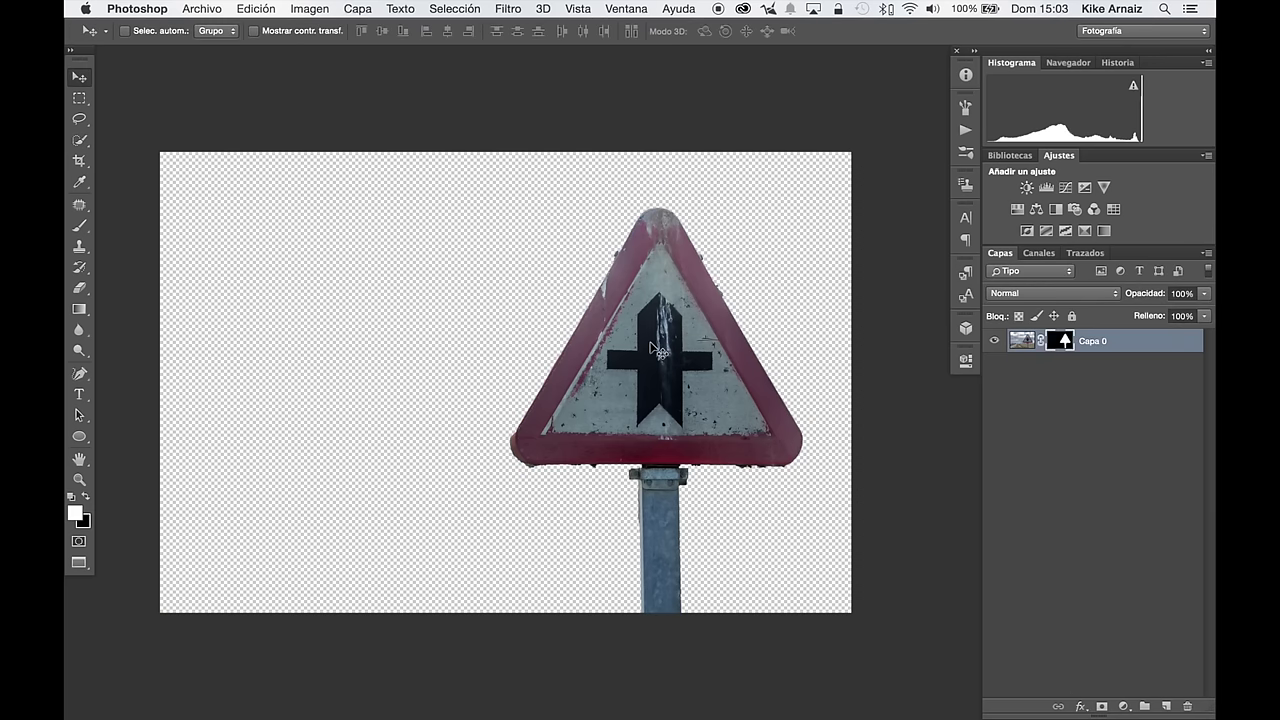
{"action": "left_click_drag", "start_coordinate": [660, 350], "coordinate": [499, 351]}
{"action": "key", "text": "ctrl+shift+s"}
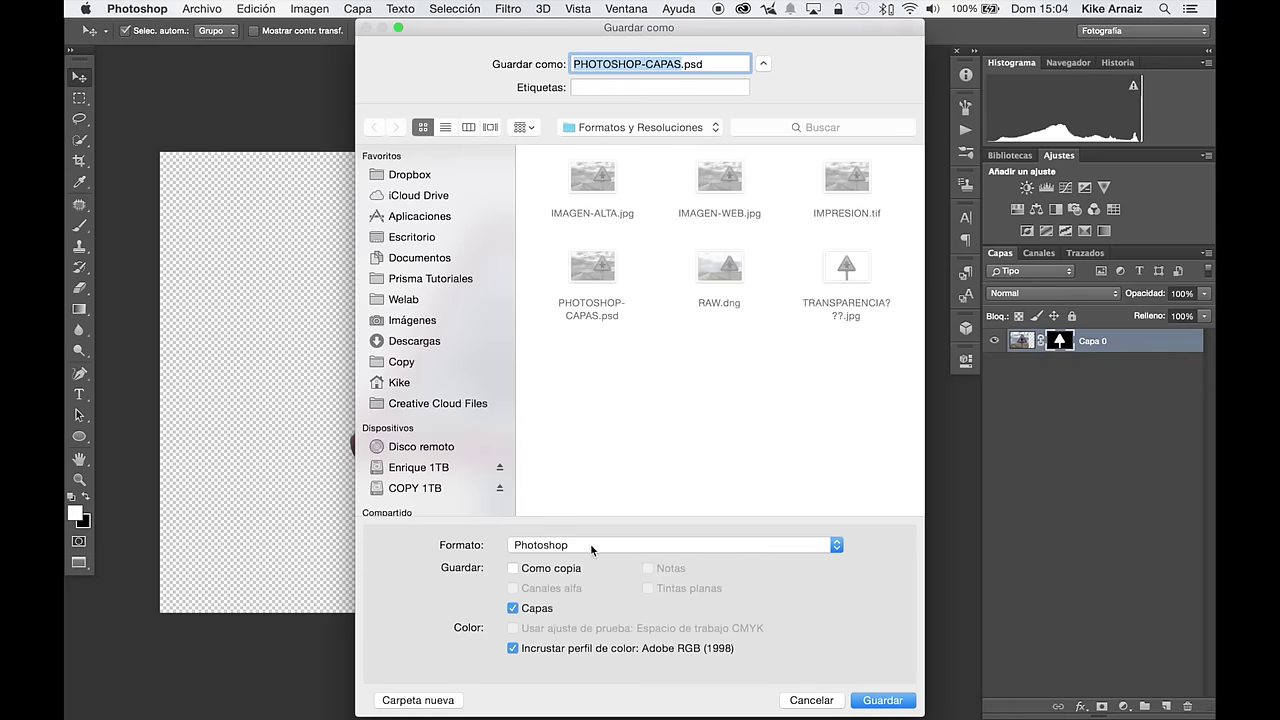
Save the cut-out in PNG format as TRANSPARENCIA.png, accepting the default PNG options
{"action": "left_click", "coordinate": [594, 548]}
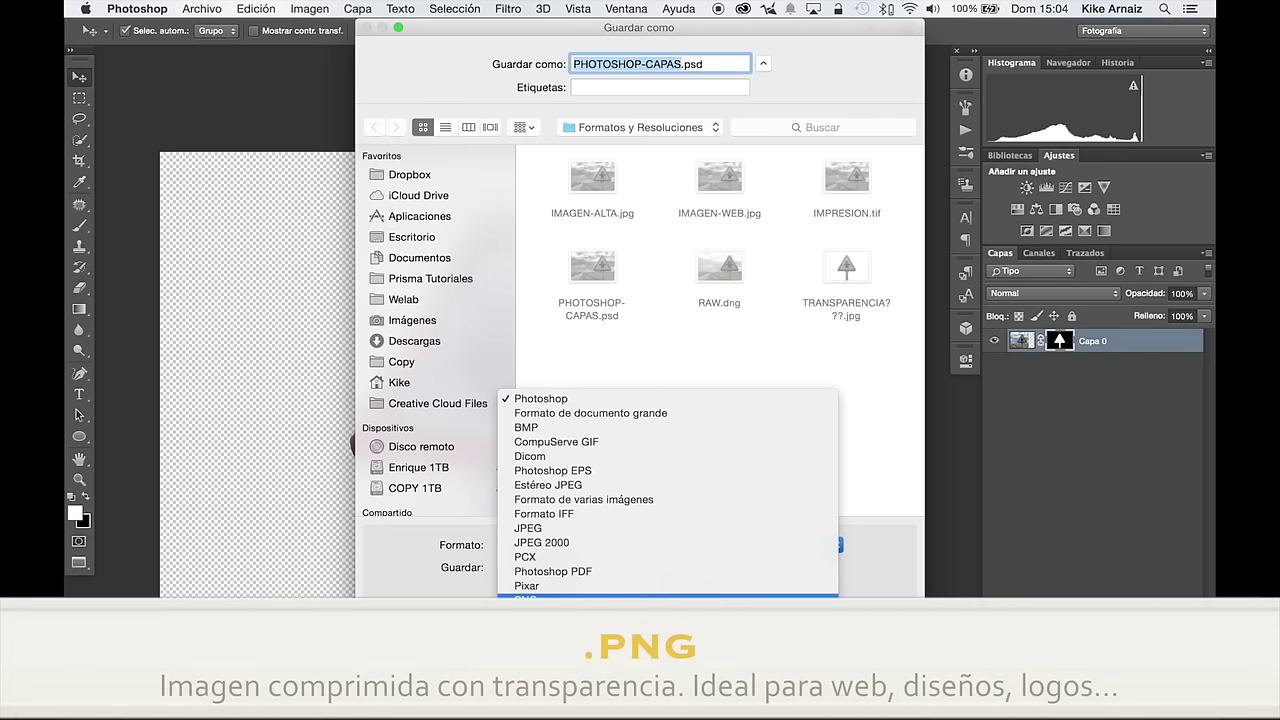
{"action": "left_click", "coordinate": [560, 600]}
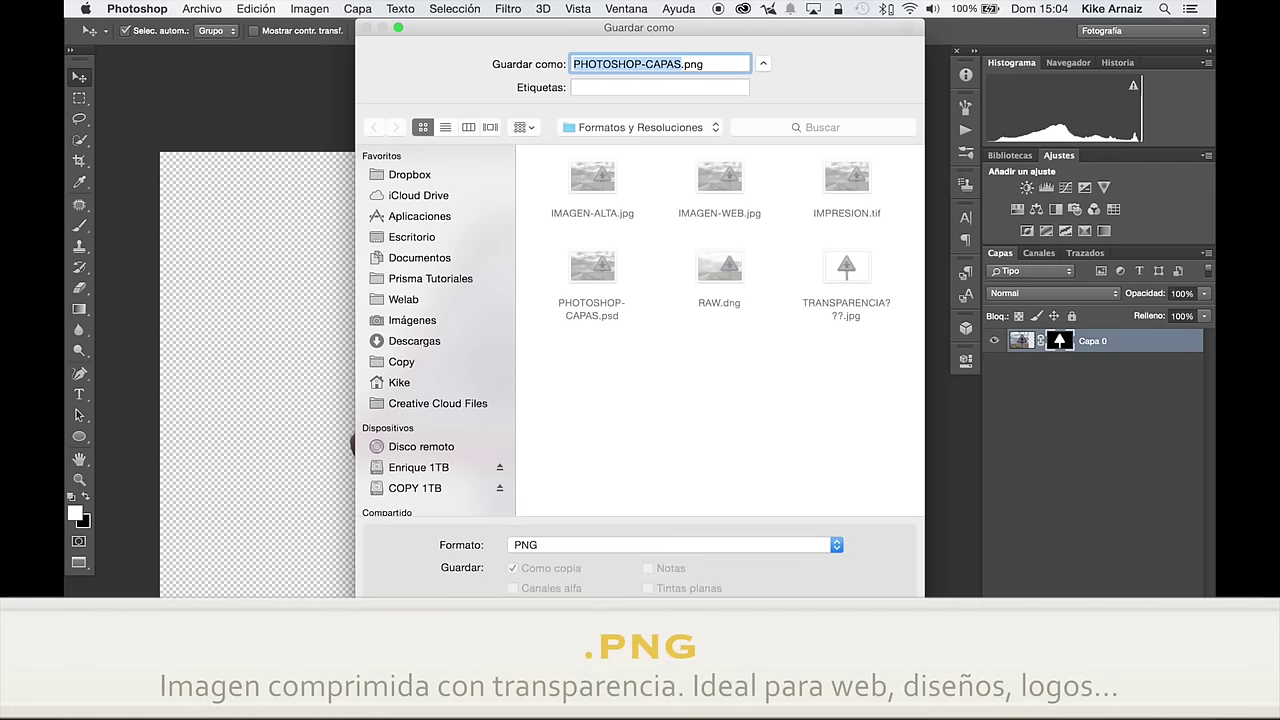
{"action": "type", "text": "TRANSPARENCIA"}
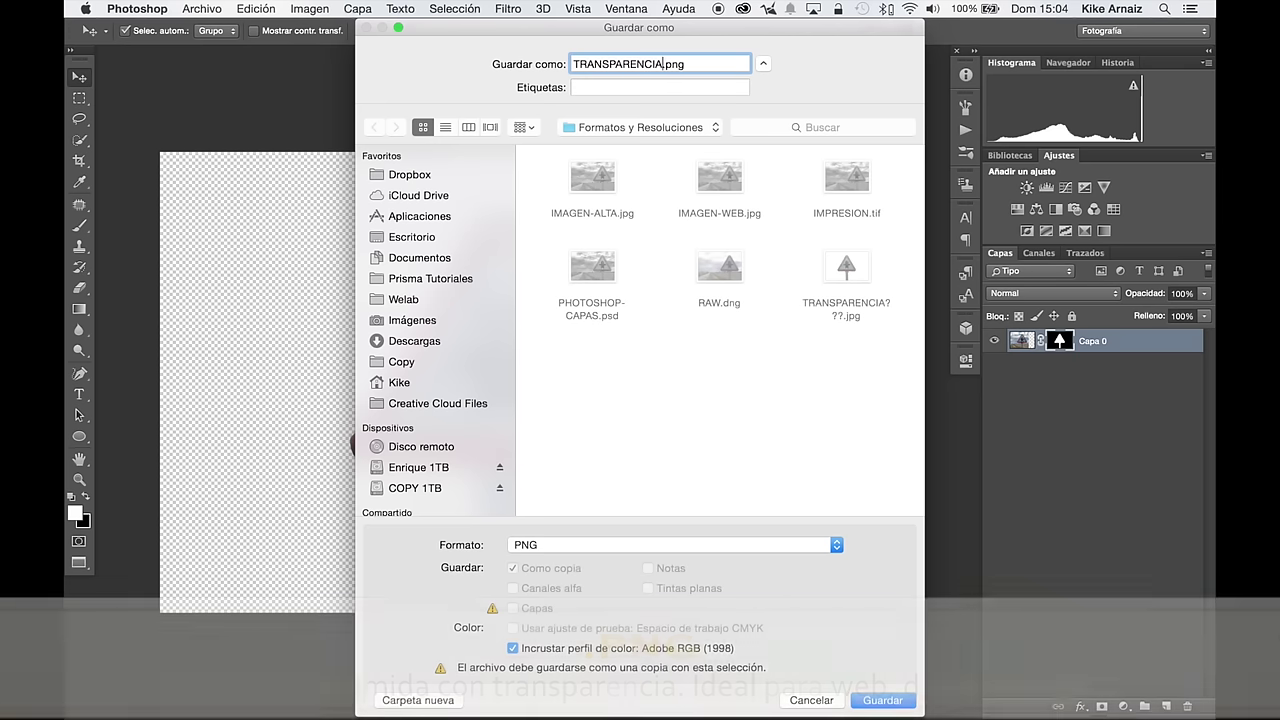
{"action": "left_click", "coordinate": [883, 701]}
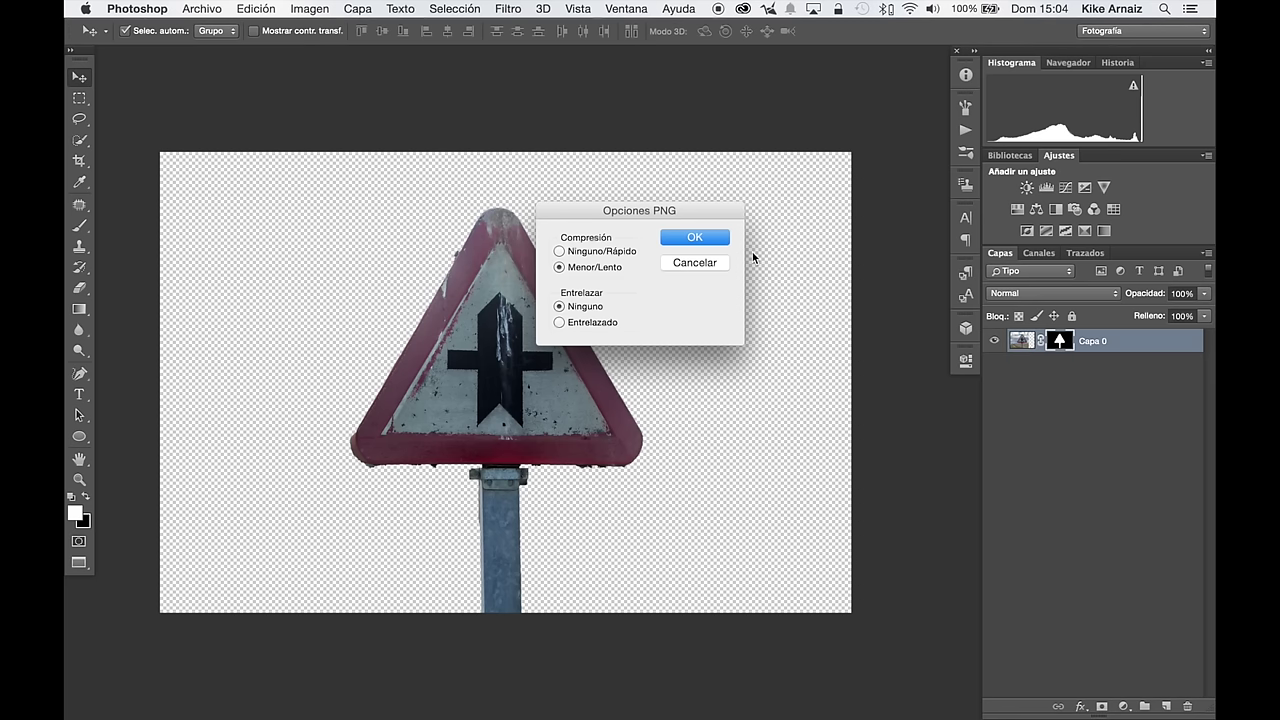
{"action": "left_click", "coordinate": [712, 241]}
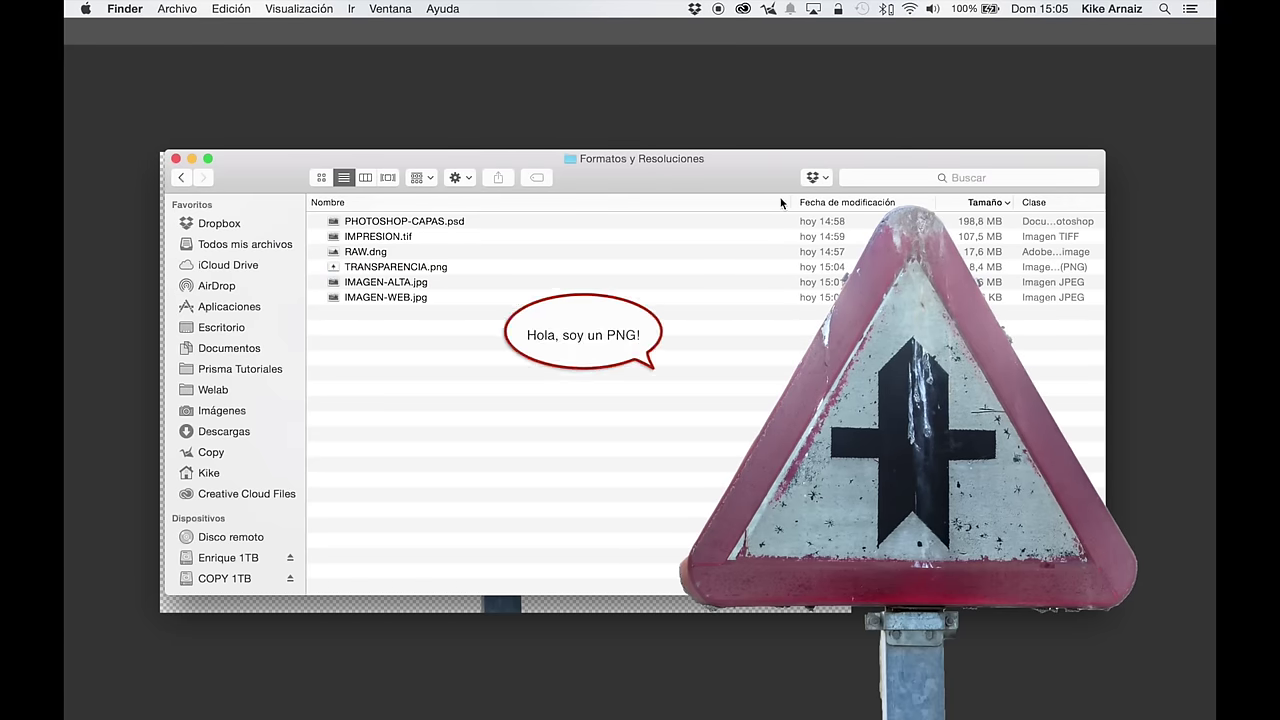
Narrow the Nombre column and compare the six files, from the 198,8 MB PHOTOSHOP-CAPAS.psd to the 266 KB IMAGEN-WEB.jpg
{"action": "left_click_drag", "start_coordinate": [790, 202], "coordinate": [591, 202]}
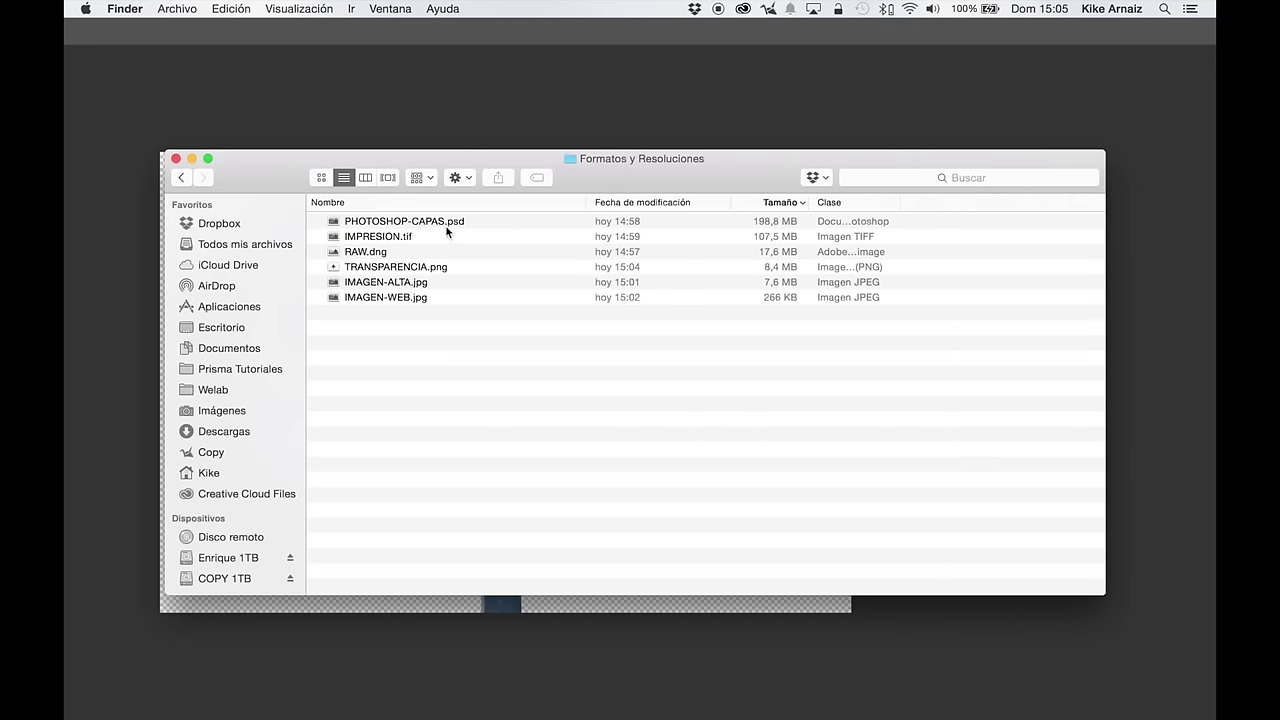
{"action": "left_click", "coordinate": [400, 221]}
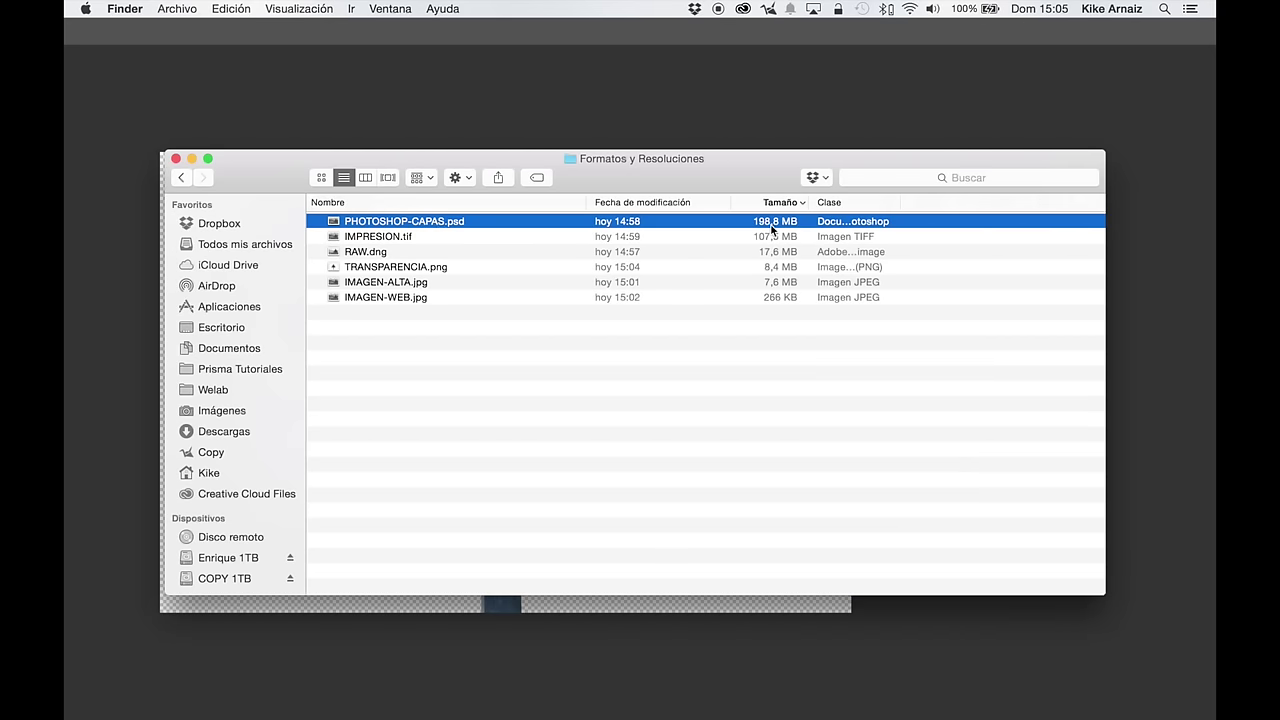
{"action": "left_click", "coordinate": [420, 236]}
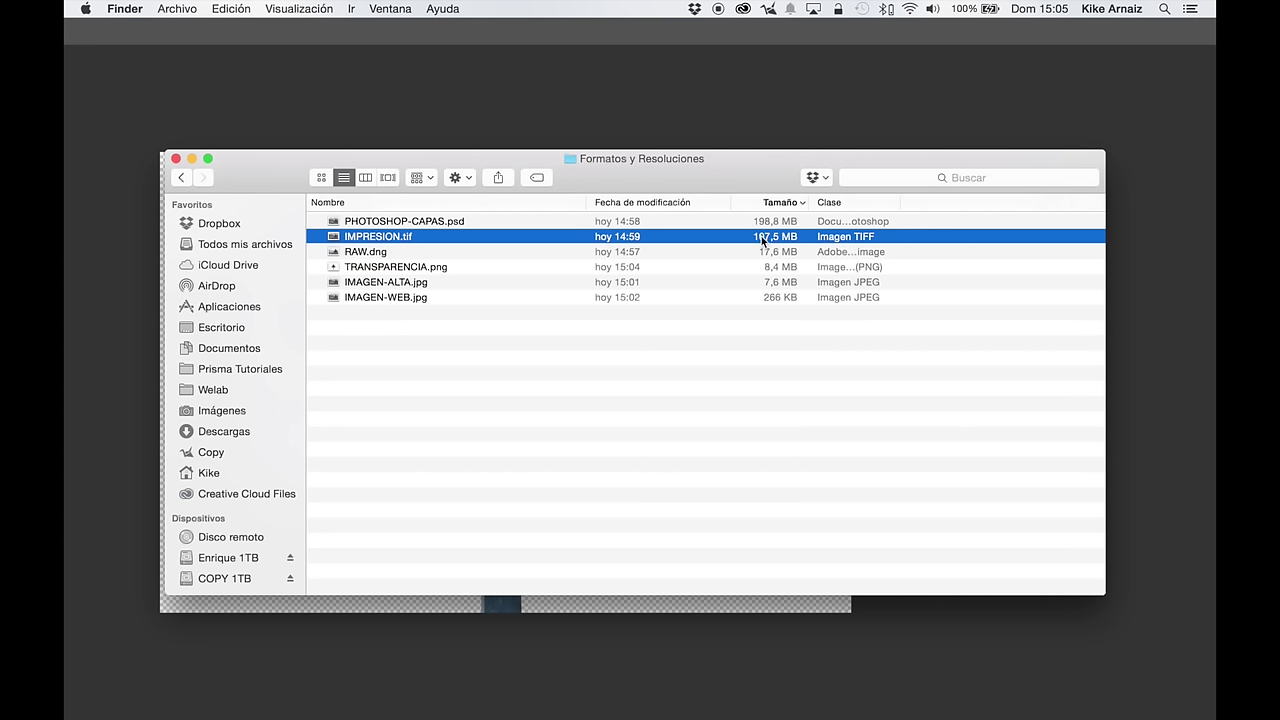
{"action": "left_click", "coordinate": [394, 255]}
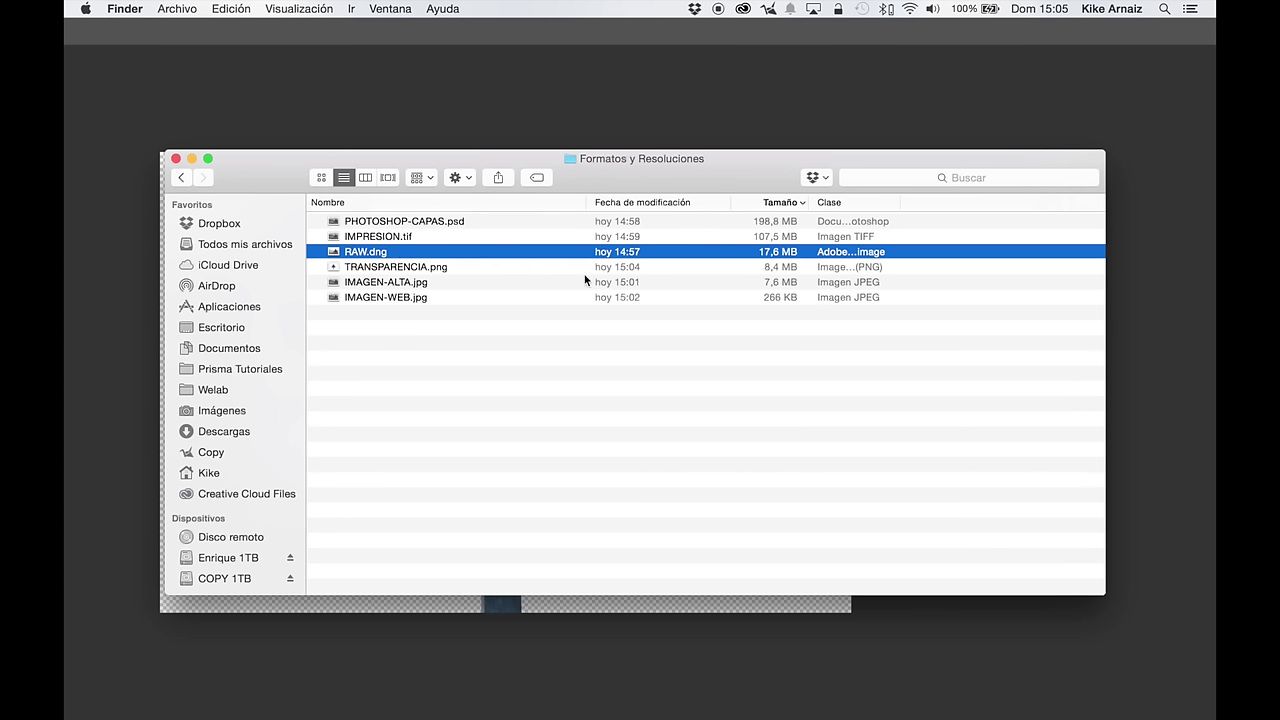
{"action": "left_click", "coordinate": [467, 268]}
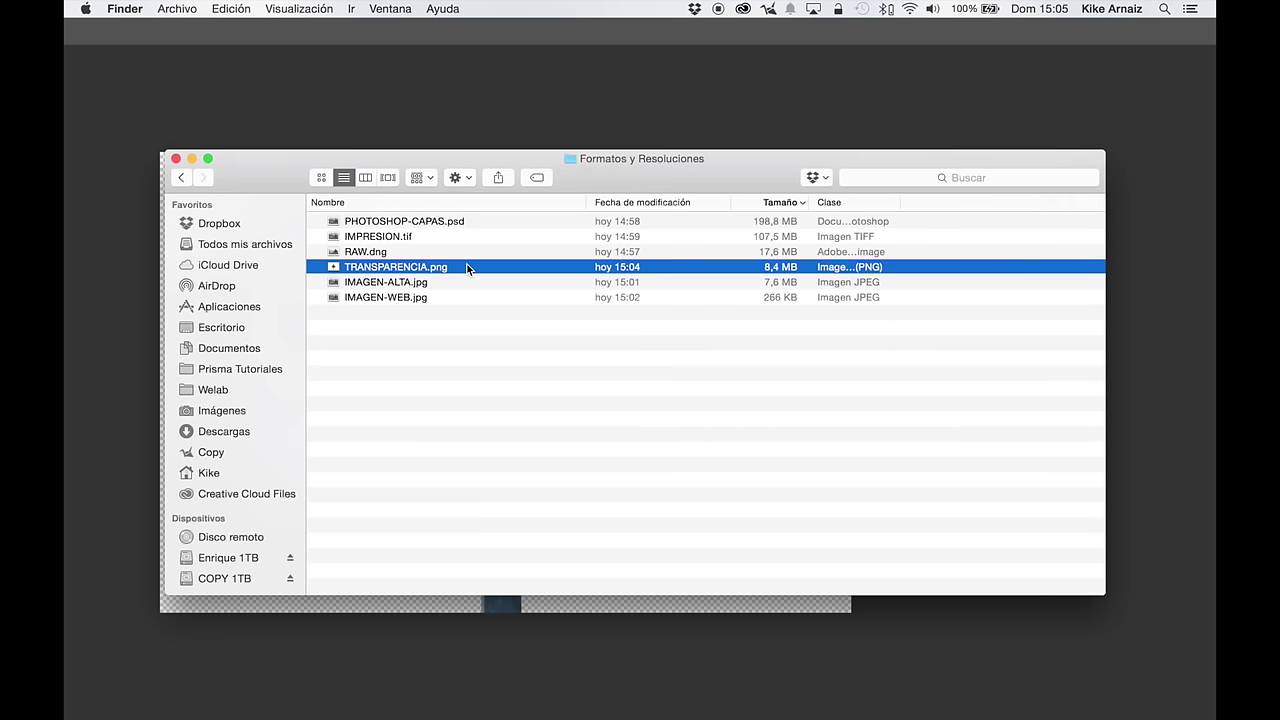
{"action": "left_click", "coordinate": [431, 282], "text": "super"}
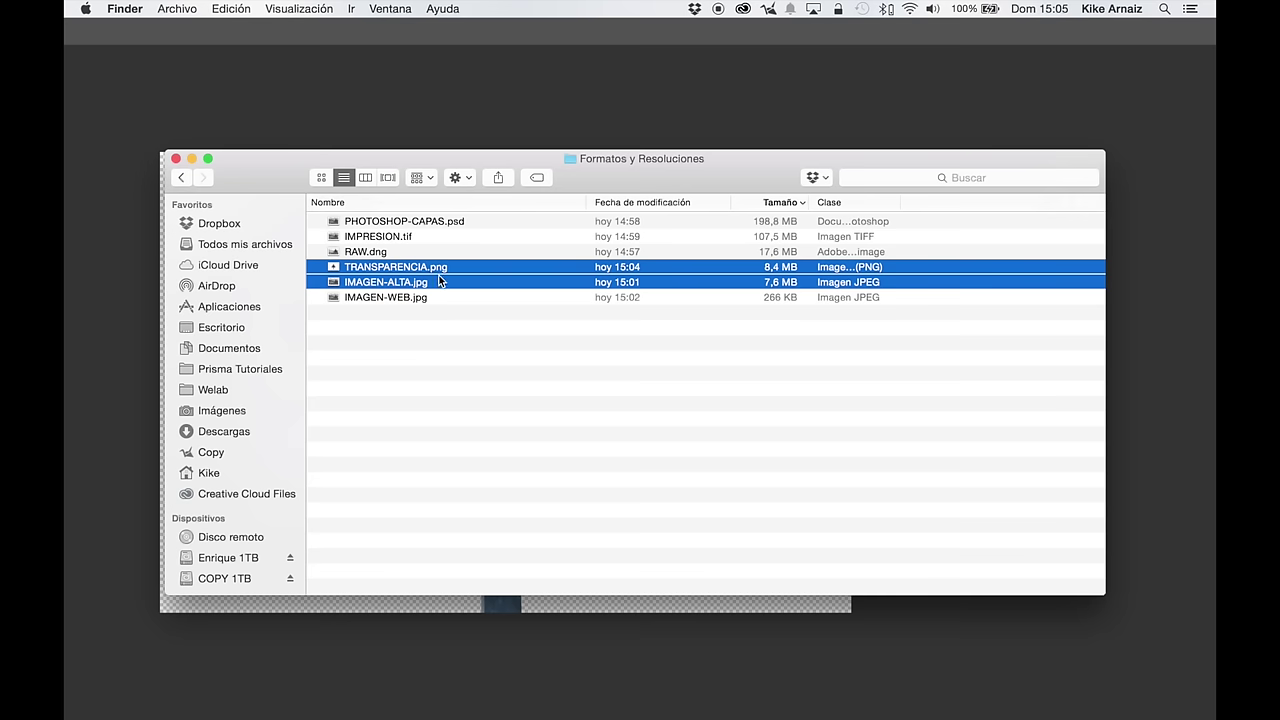
{"action": "left_click", "coordinate": [434, 274]}
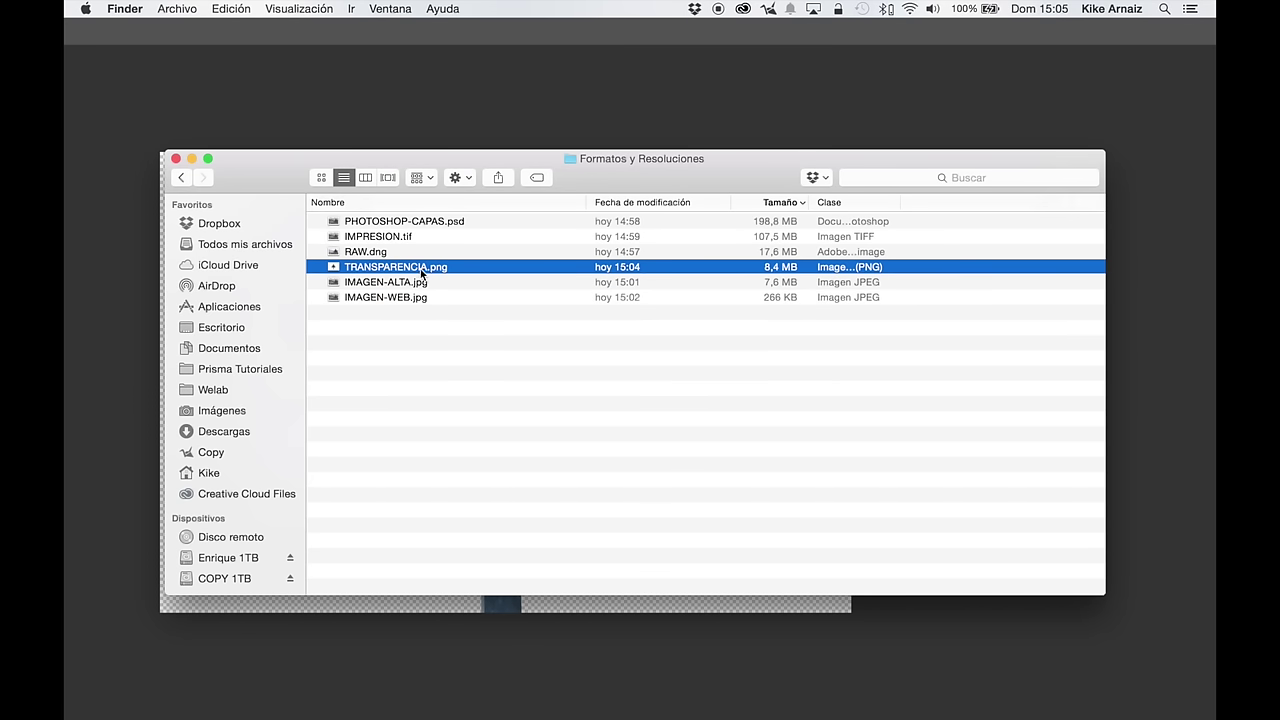
{"action": "left_click", "coordinate": [417, 297]}
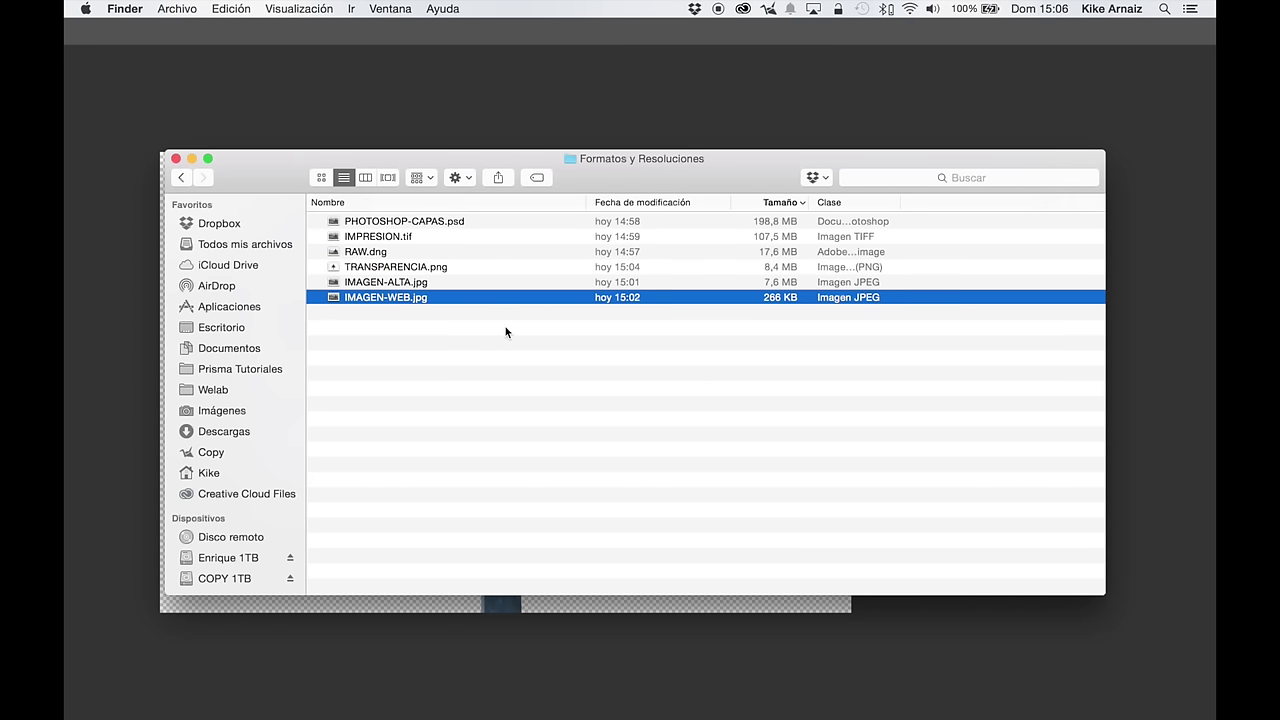
{"action": "left_click", "coordinate": [505, 327]}
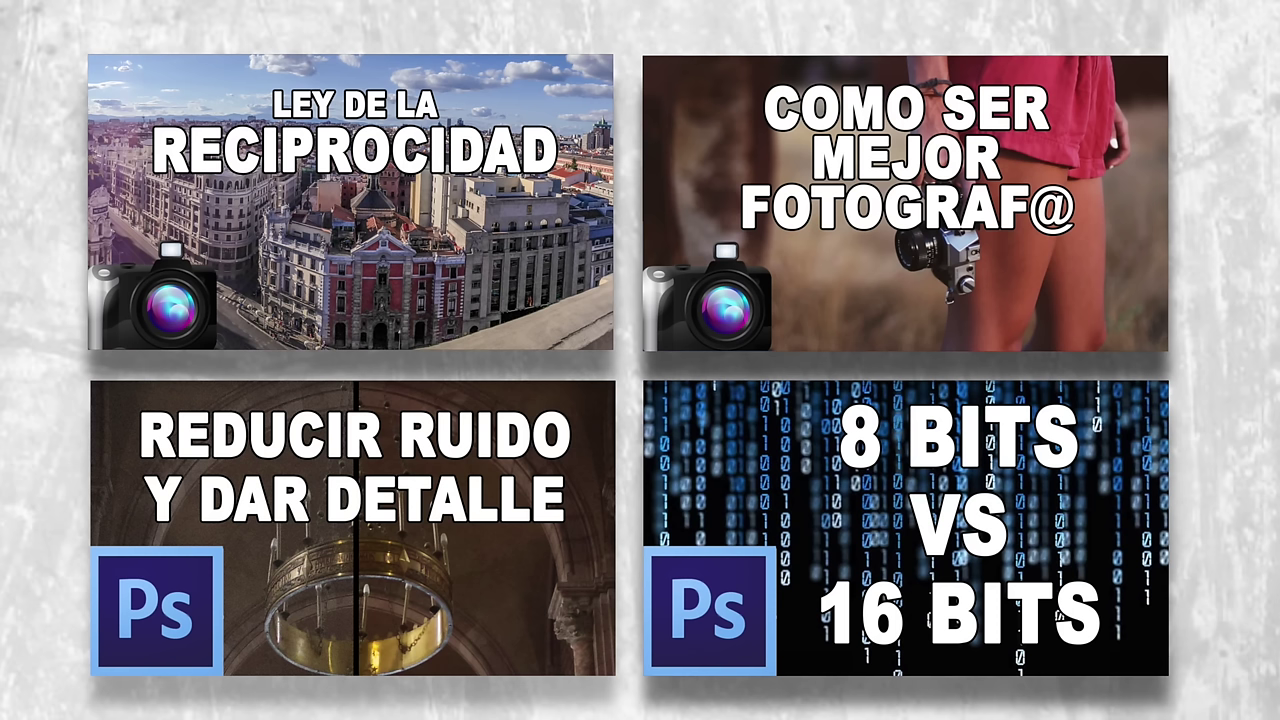